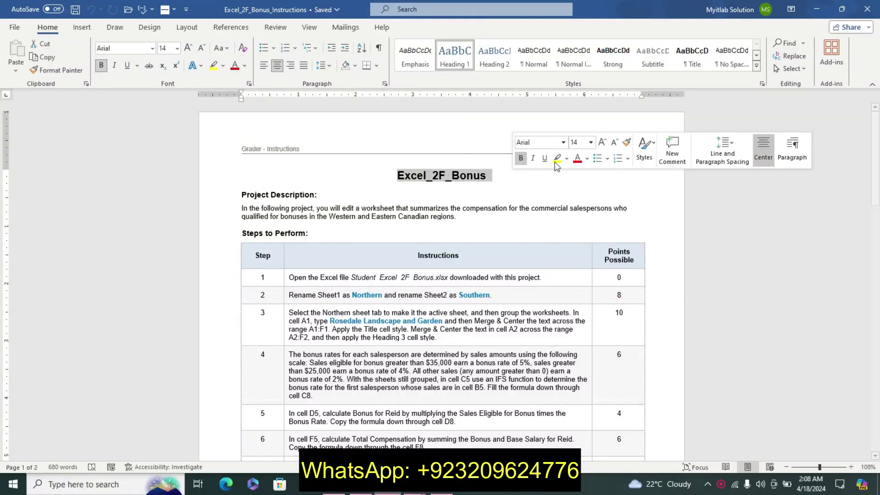
# Highlight the Excel_2F_Bonus title yellow, then enlarge and bold the Project Description text
pyautogui.click(557, 158)
pyautogui.moveTo(242, 194)
pyautogui.mouseDown()
pyautogui.moveTo(485, 232)
pyautogui.moveTo(491, 216)
pyautogui.mouseUp()
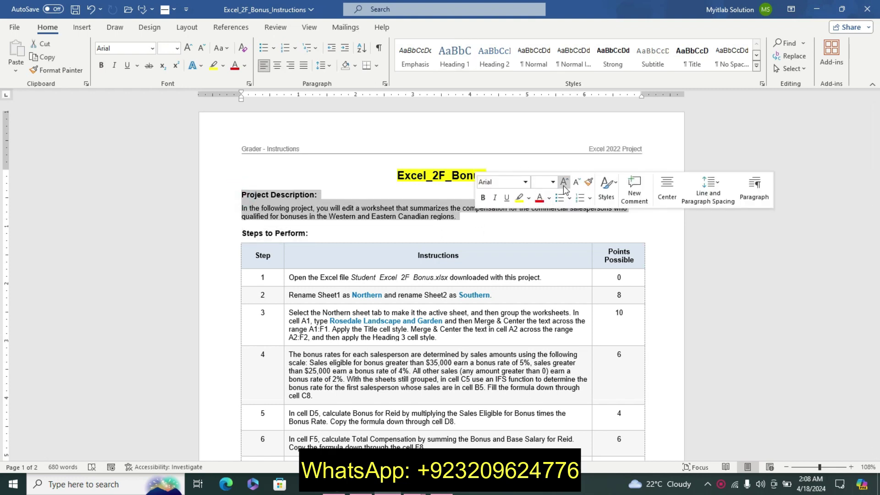
pyautogui.click(563, 184)
pyautogui.click(483, 197)
pyautogui.click(482, 198)
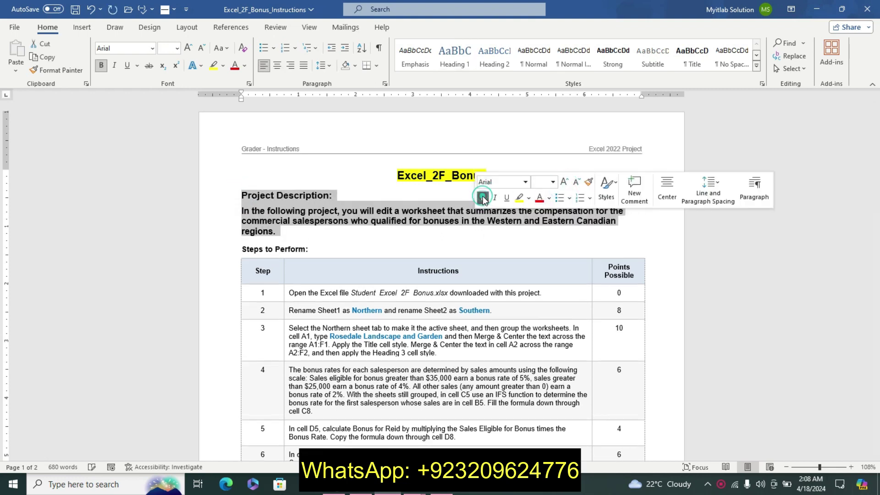
# Change the Project Description paragraph's highlight from magenta to turquoise
pyautogui.click(529, 197)
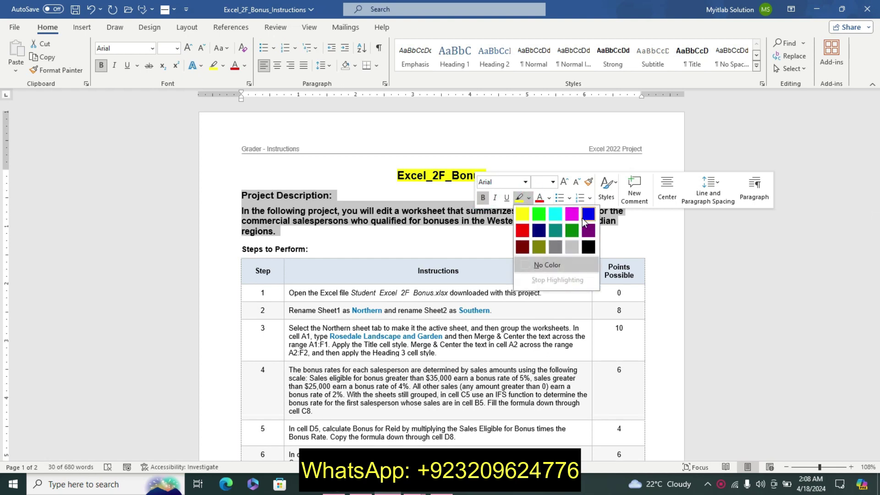
pyautogui.click(576, 219)
pyautogui.click(333, 253)
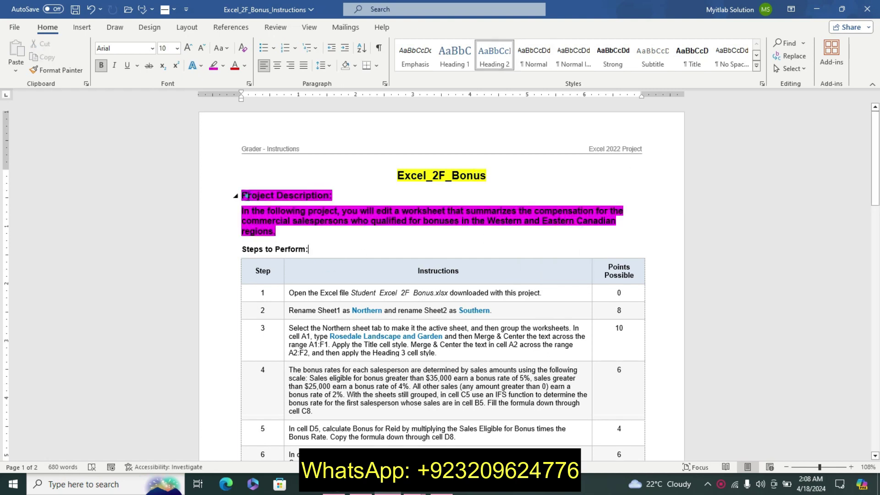
pyautogui.moveTo(241, 195); pyautogui.dragTo(316, 232)
pyautogui.click(368, 213)
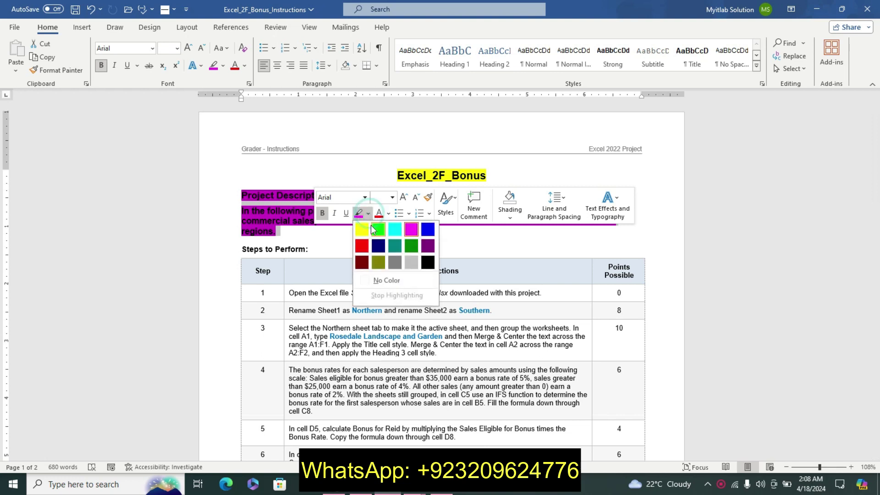
pyautogui.click(392, 229)
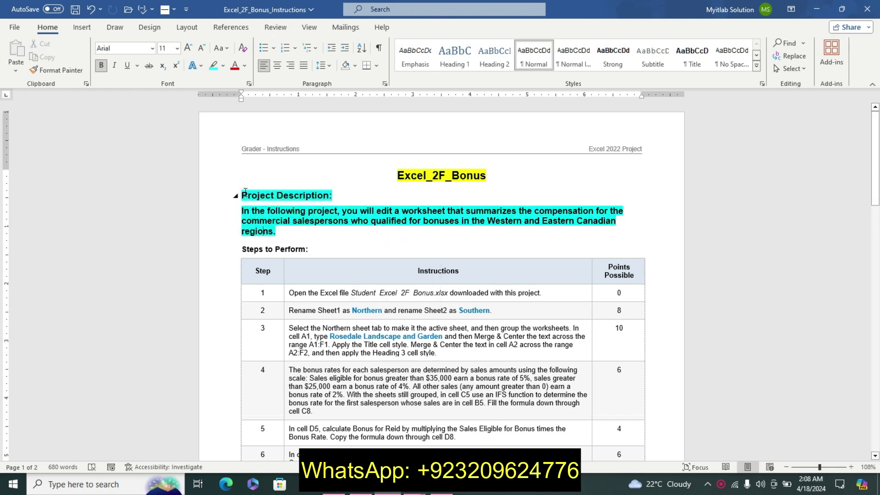
pyautogui.moveTo(243, 192); pyautogui.dragTo(309, 241)
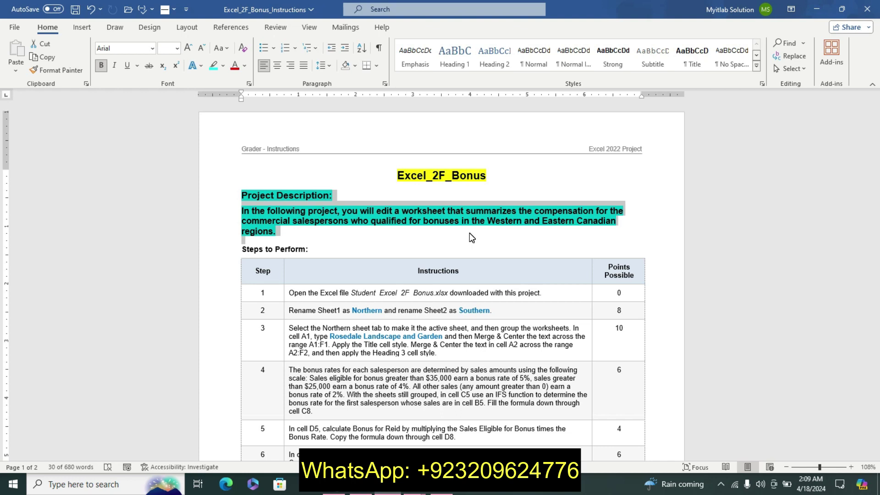
# Bring the Excel_2F_Bonus workbook to the front from the Downloads folder
pyautogui.click(415, 490)
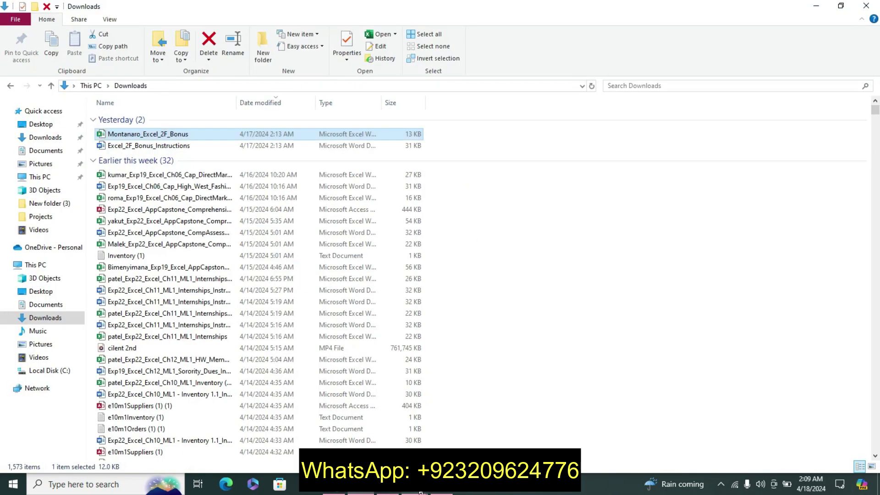
pyautogui.click(472, 419)
pyautogui.click(379, 314)
pyautogui.click(238, 277)
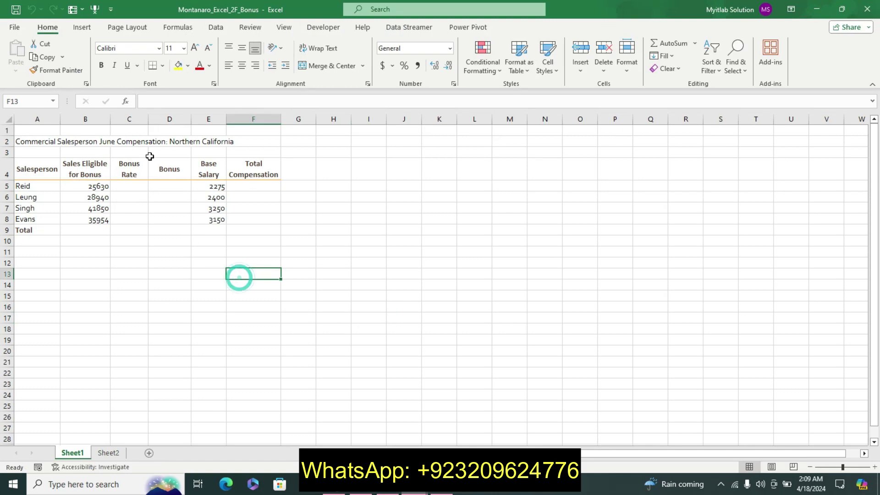
pyautogui.click(110, 466)
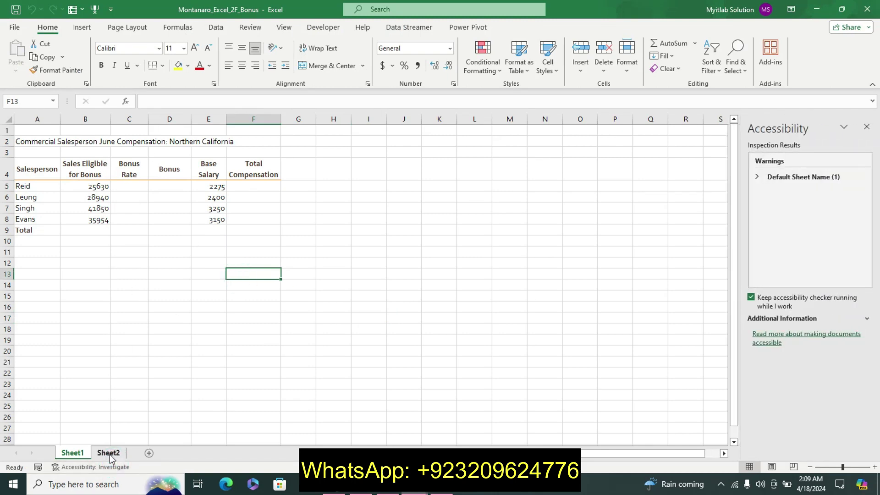
# Compare Sheet2's Southern California and Sheet1's Northern California data, closing the accessibility results
pyautogui.click(109, 453)
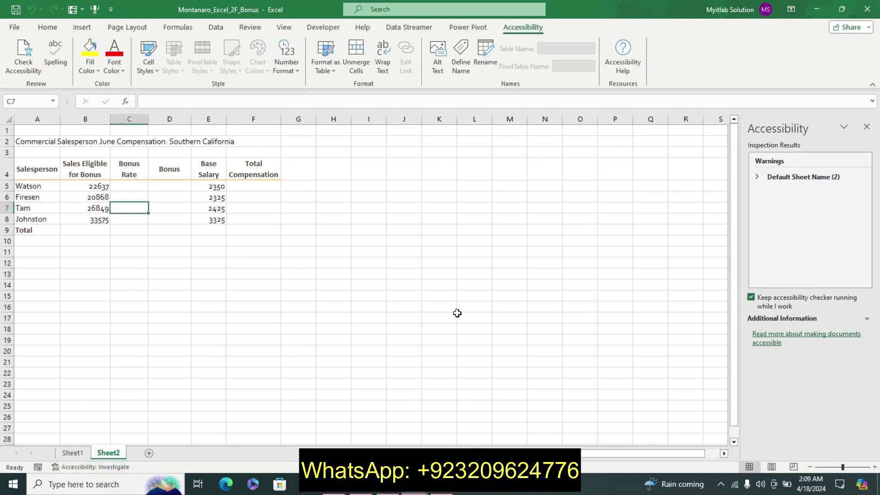
pyautogui.click(866, 126)
pyautogui.click(518, 273)
pyautogui.click(73, 453)
pyautogui.click(108, 453)
pyautogui.click(79, 453)
pyautogui.click(279, 371)
# In Word, undo the earlier formatting and highlight the step 1 instruction cyan
pyautogui.hotkey('alt', 'Tab')
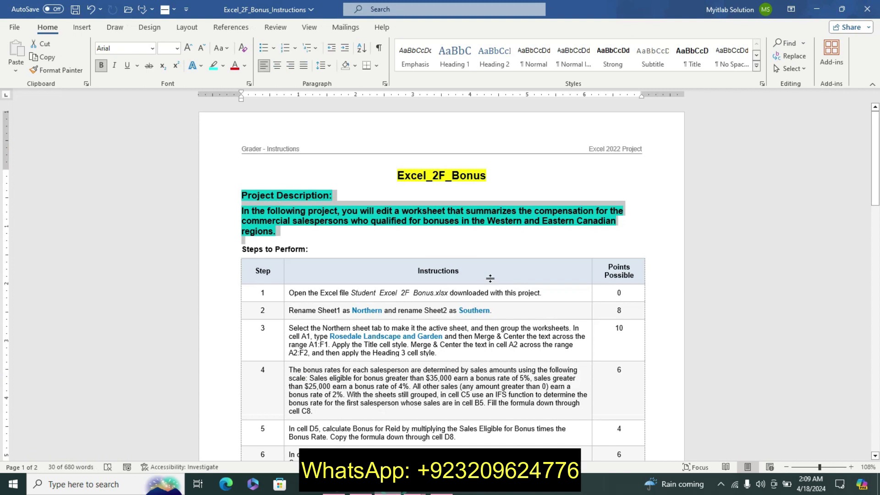
pyautogui.hotkey('ctrl', 'z')
pyautogui.hotkey('ctrl', 'z')
pyautogui.hotkey('ctrl', 'z')
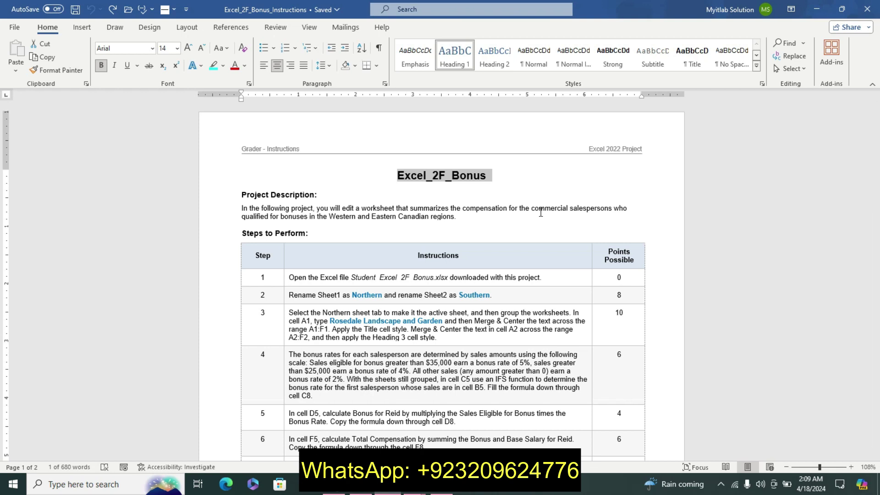
pyautogui.click(285, 278)
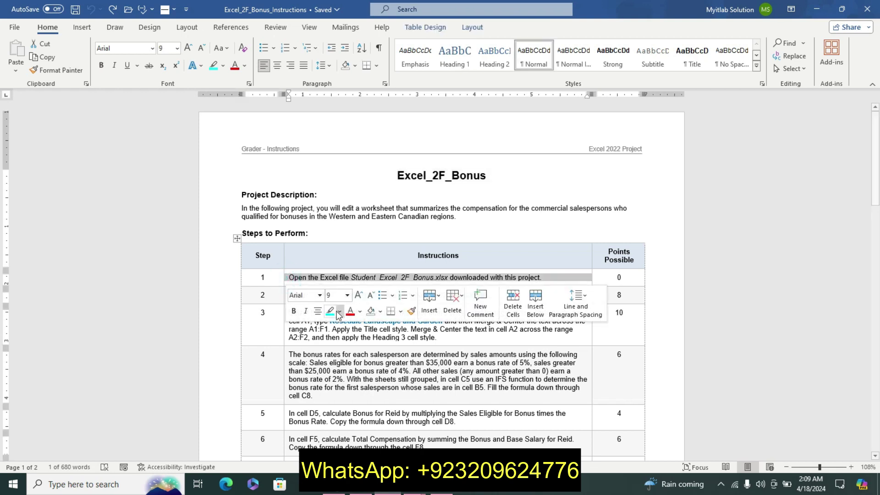
pyautogui.click(336, 312)
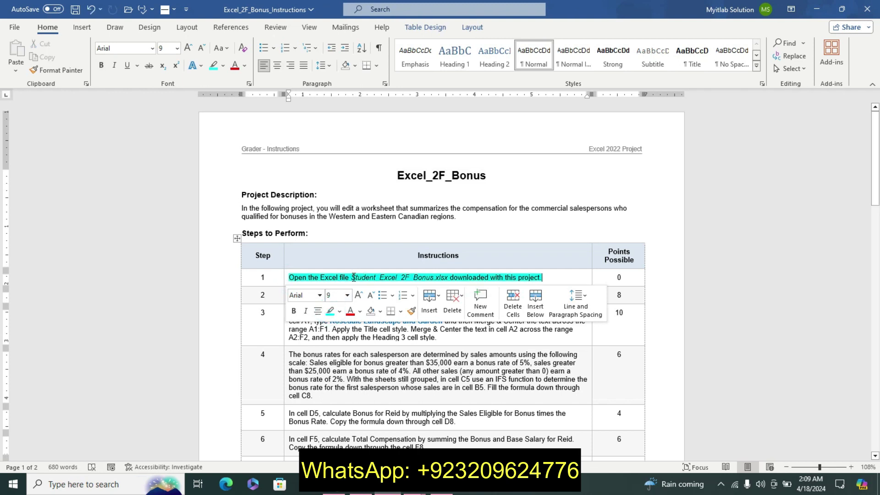
# Make the file name Student_Excel_2F_Bonus.xlsx larger, bold and yellow-highlighted
pyautogui.moveTo(351, 277); pyautogui.dragTo(448, 277)
pyautogui.click(521, 284)
pyautogui.click(521, 284)
pyautogui.click(457, 300)
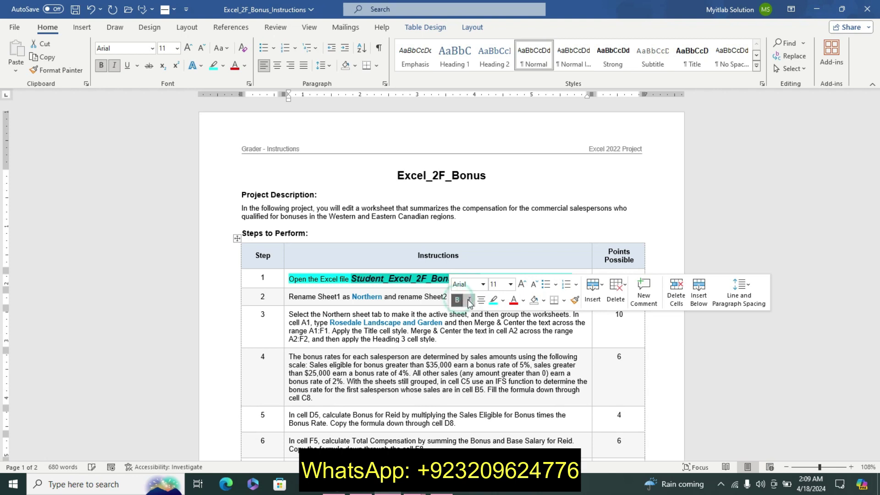
pyautogui.click(502, 299)
pyautogui.click(497, 312)
# Reselect the step 1 text and file name, then bring the Excel workbook forward
pyautogui.moveTo(360, 282); pyautogui.dragTo(556, 280)
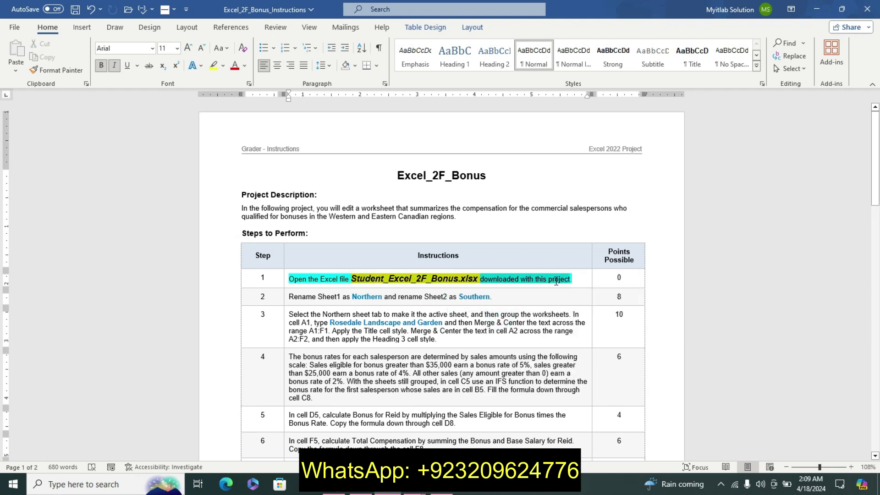
pyautogui.click(286, 278)
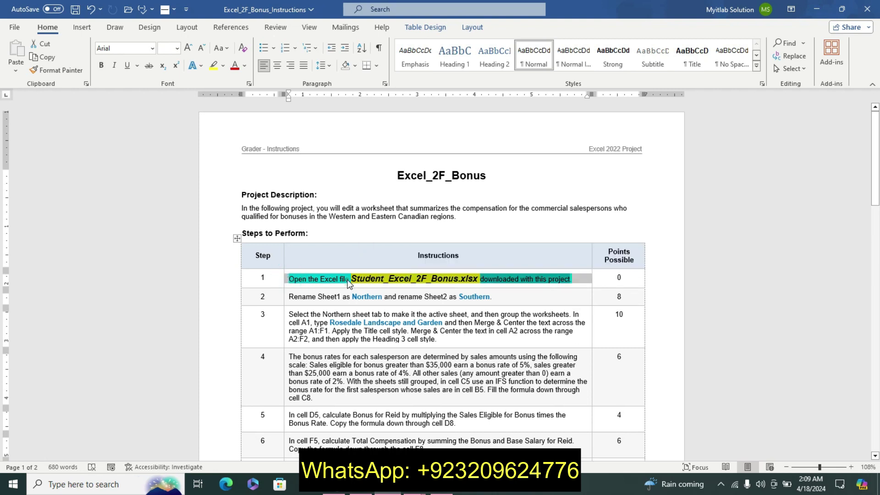
pyautogui.click(348, 281)
pyautogui.click(352, 278)
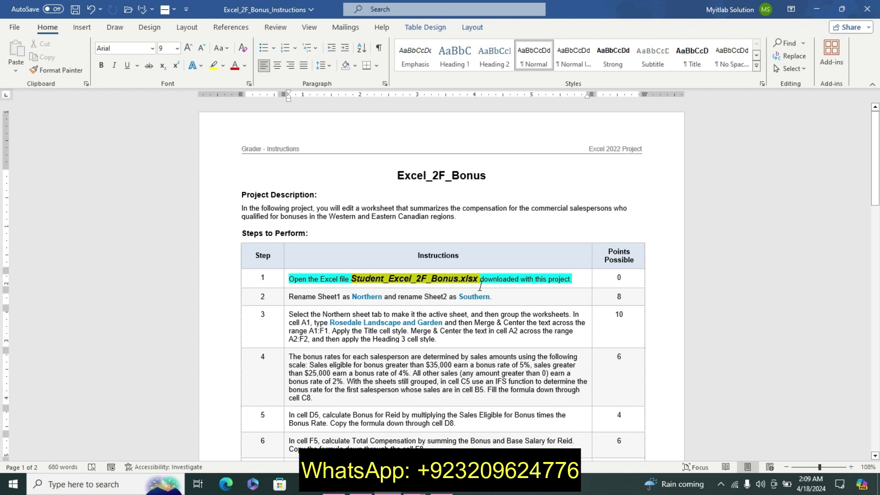
pyautogui.doubleClick(480, 285)
pyautogui.moveTo(876, 156)
pyautogui.mouseDown()
pyautogui.moveTo(876, 202)
pyautogui.moveTo(876, 193)
pyautogui.mouseUp()
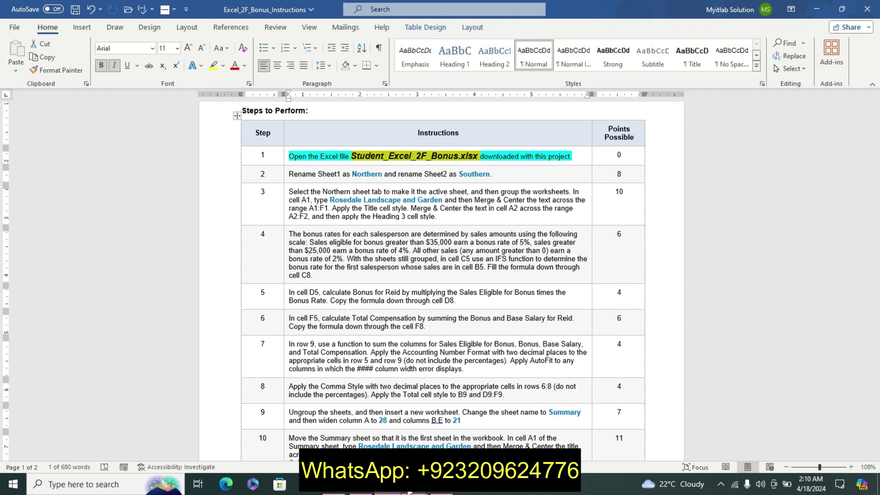
pyautogui.moveTo(387, 485)
pyautogui.click(431, 435)
pyautogui.click(399, 307)
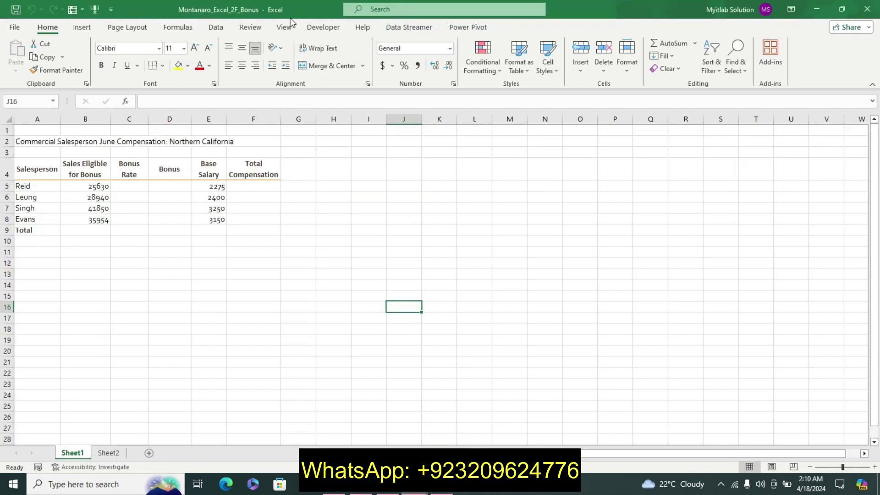
# In Word, make the step 2 instruction larger, bold and cyan-highlighted
pyautogui.hotkey('alt', 'Tab')
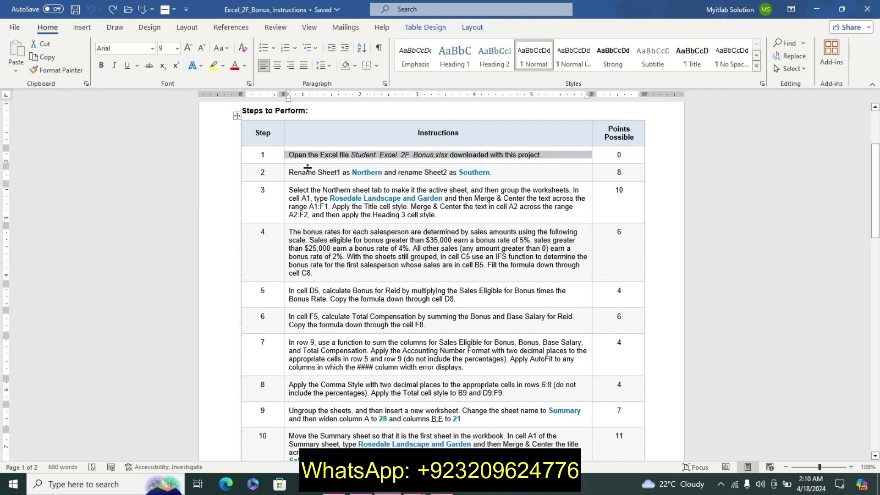
pyautogui.click(287, 174)
pyautogui.click(361, 136)
pyautogui.click(360, 137)
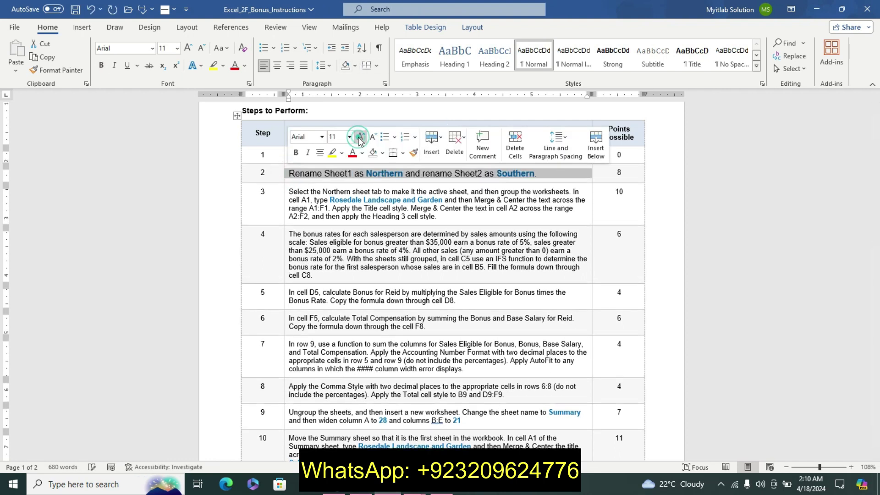
pyautogui.click(295, 153)
pyautogui.click(341, 152)
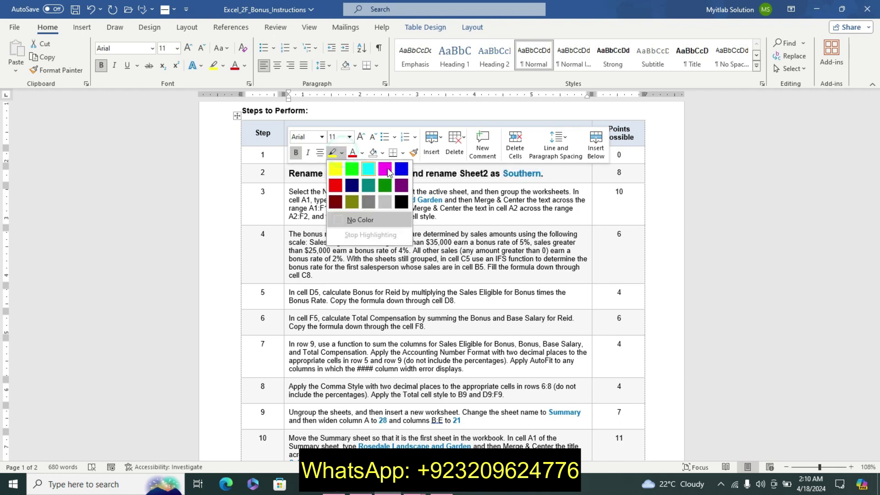
pyautogui.click(369, 178)
pyautogui.click(247, 205)
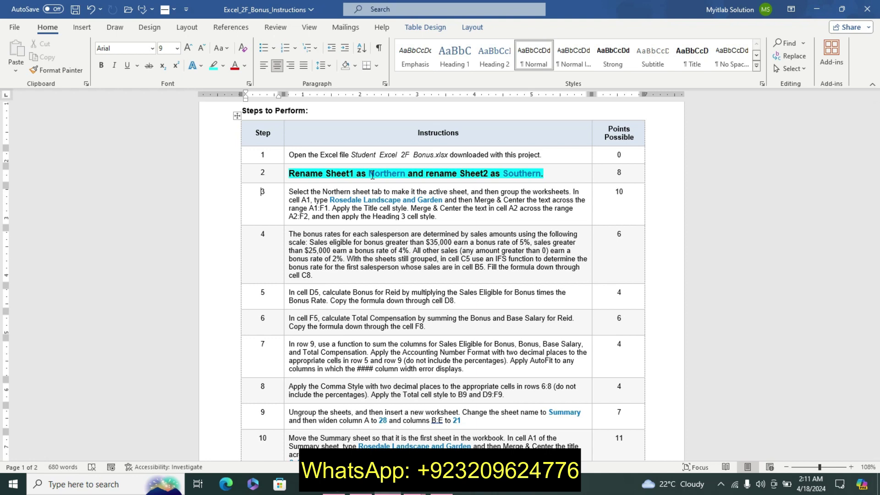
# Copy the word 'Northern' from step 2 and switch to the Excel workbook
pyautogui.moveTo(372, 174); pyautogui.dragTo(389, 208)
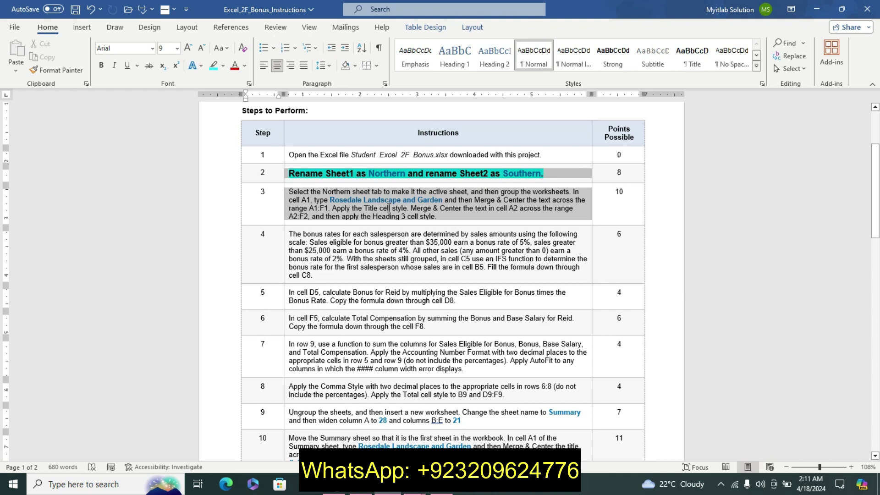
pyautogui.moveTo(368, 173); pyautogui.dragTo(402, 173)
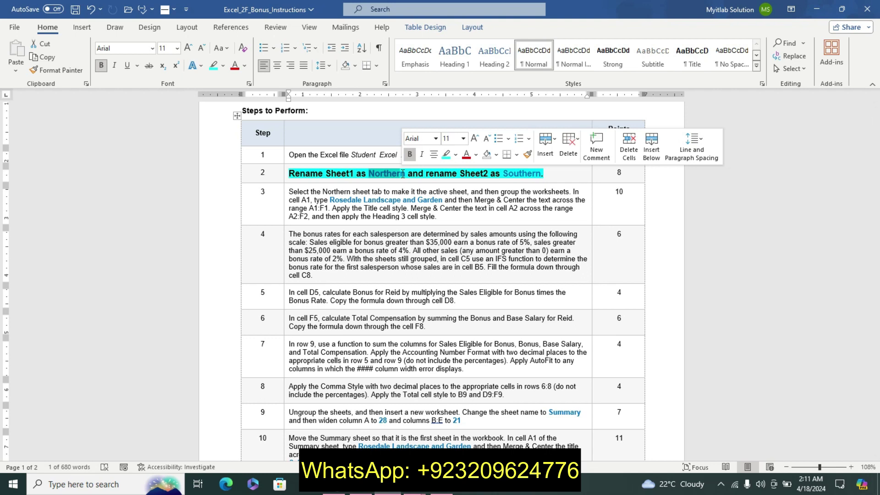
pyautogui.moveTo(405, 173); pyautogui.dragTo(377, 171)
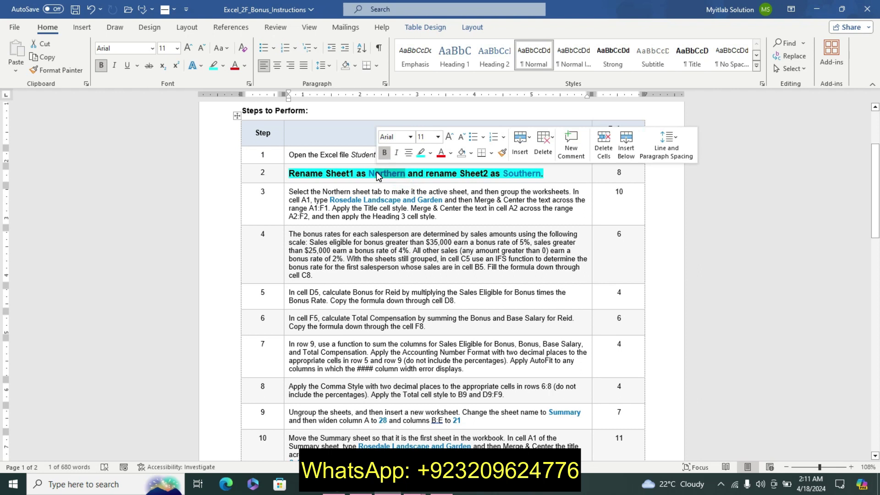
pyautogui.moveTo(369, 173); pyautogui.dragTo(404, 172)
pyautogui.hotkey('ctrl', 'c')
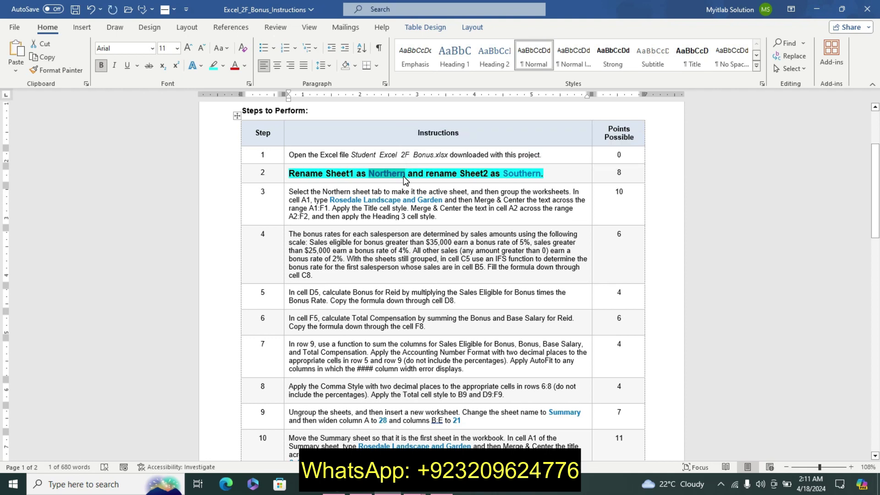
pyautogui.hotkey('alt', 'Tab')
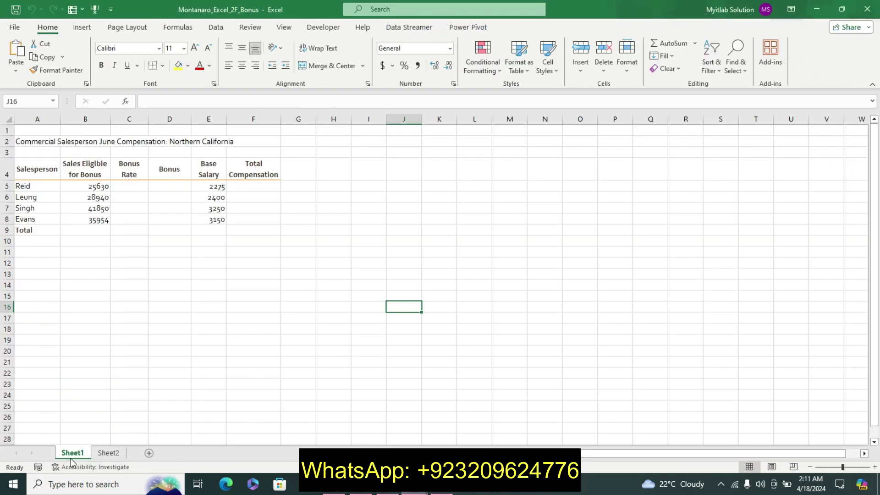
# Rename Sheet1 to 'Northern' by pasting the copied name
pyautogui.rightClick(74, 453)
pyautogui.click(107, 335)
pyautogui.hotkey('ctrl', 'v')
pyautogui.press('Return')
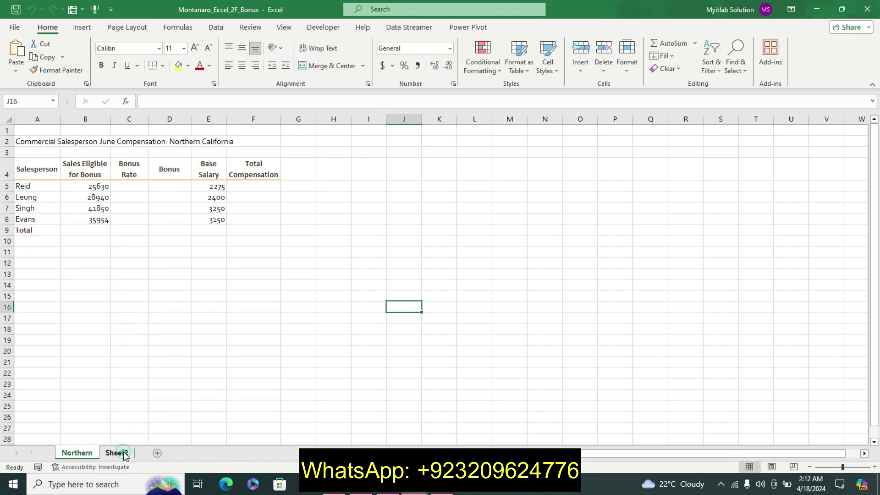
pyautogui.click(116, 453)
# Rename Sheet2 to 'Southern' after checking the name in the Word instructions
pyautogui.click(387, 492)
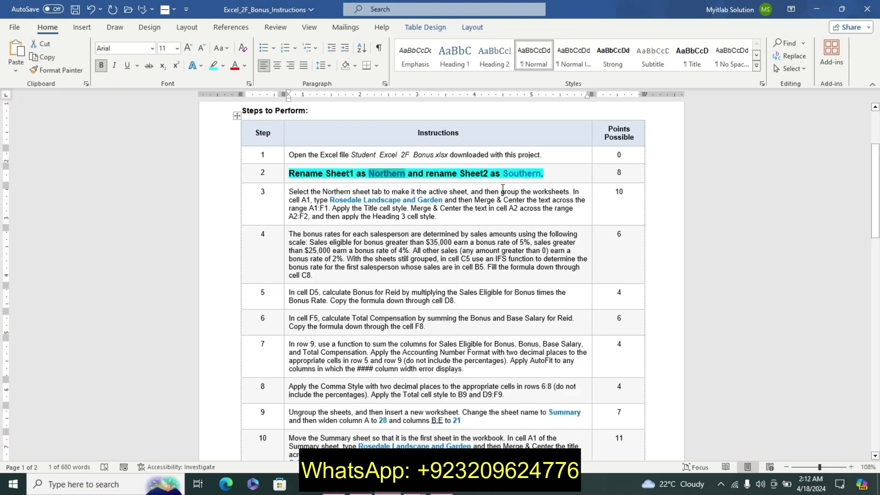
pyautogui.moveTo(504, 177); pyautogui.dragTo(550, 178)
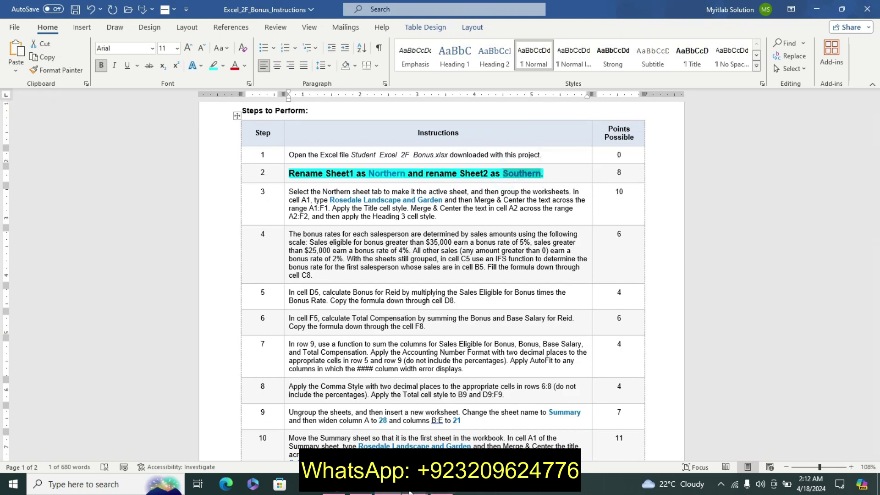
pyautogui.click(387, 493)
pyautogui.click(449, 416)
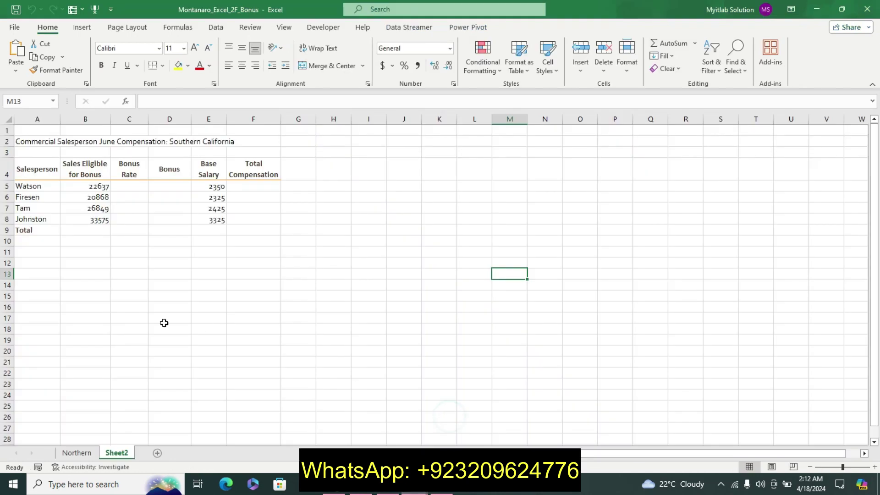
pyautogui.rightClick(118, 453)
pyautogui.click(176, 331)
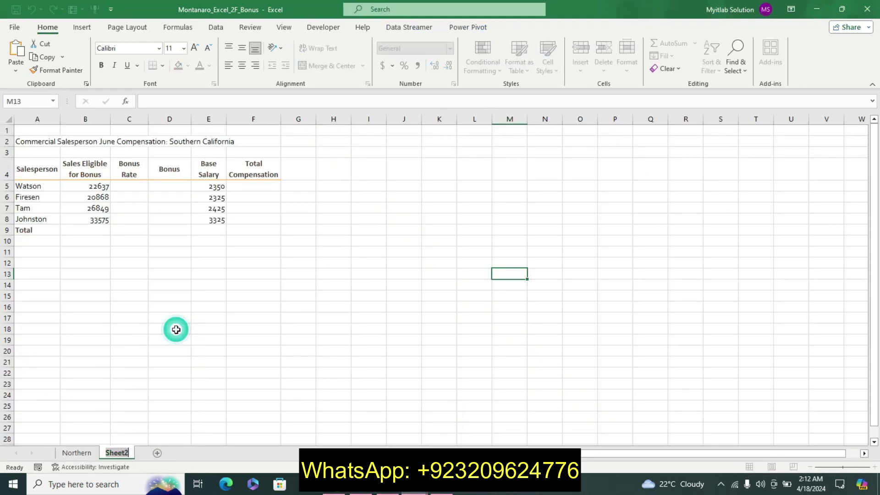
pyautogui.write('Southern')
pyautogui.press('Return')
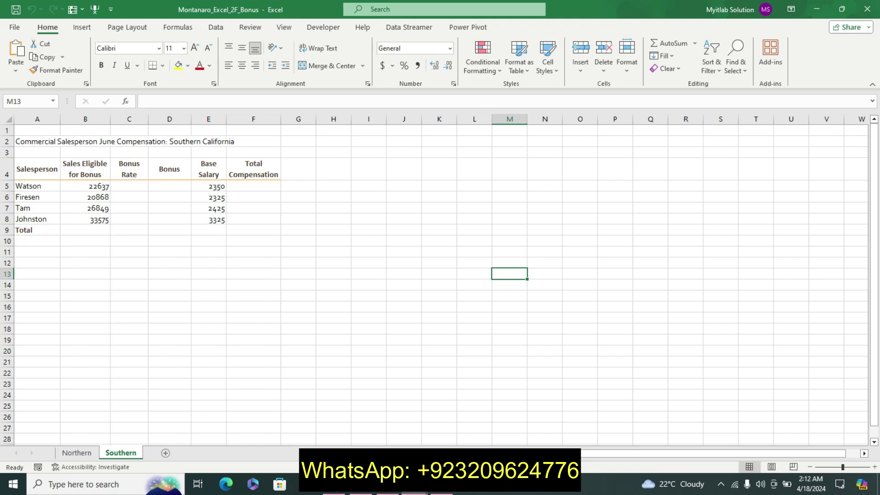
pyautogui.click(387, 492)
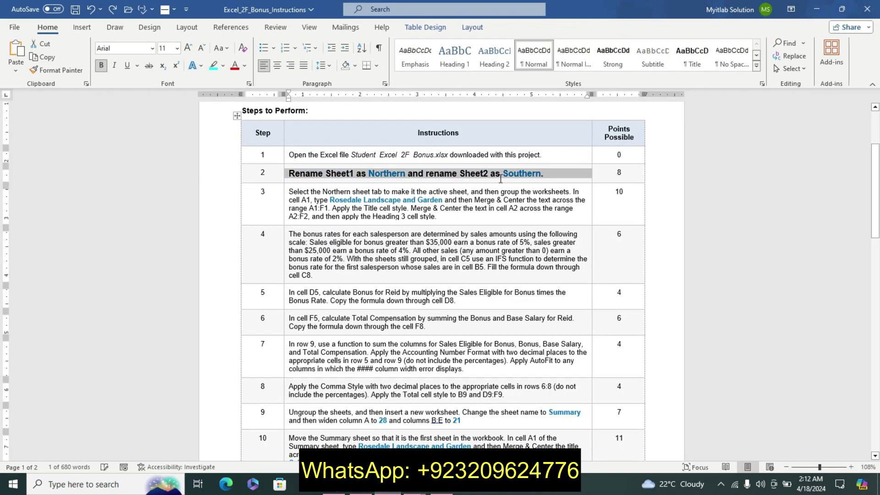
# Remove step 2's bold cyan emphasis in Word and apply it to step 3
pyautogui.hotkey('ctrl', 'z')
pyautogui.hotkey('ctrl', 'z')
pyautogui.hotkey('ctrl', 'z')
pyautogui.click(283, 198)
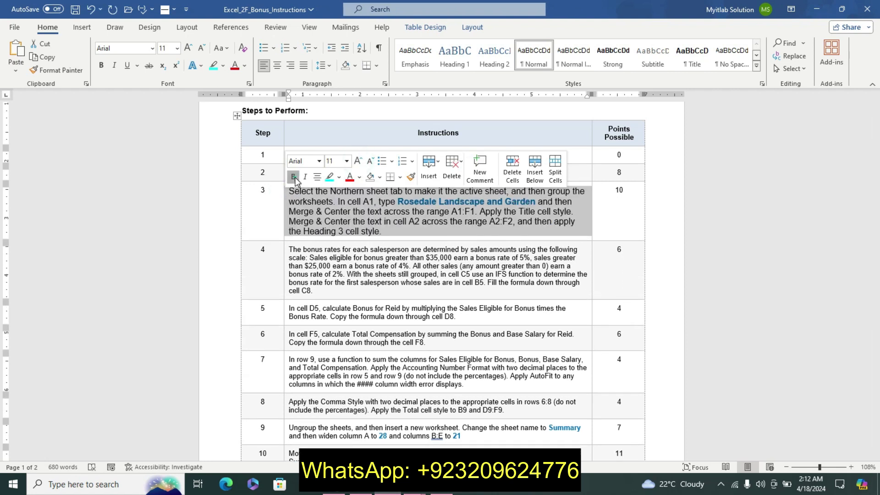
pyautogui.hotkey('ctrl', 'v')
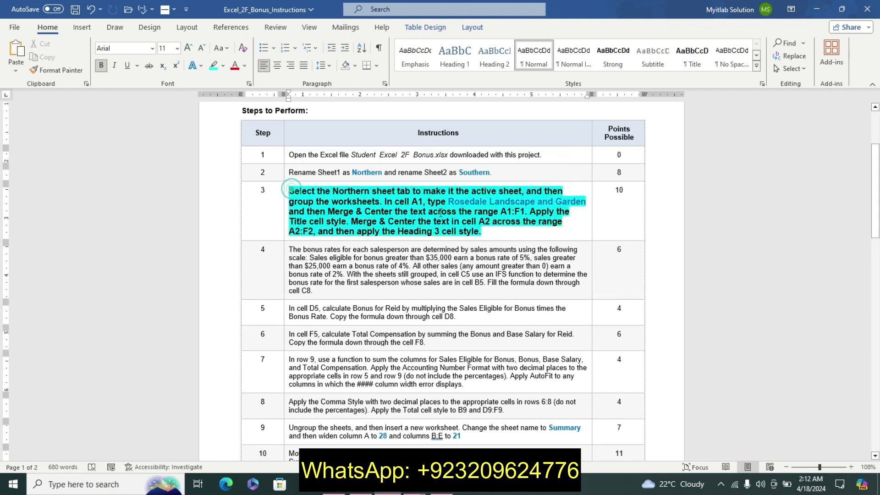
pyautogui.click(286, 189)
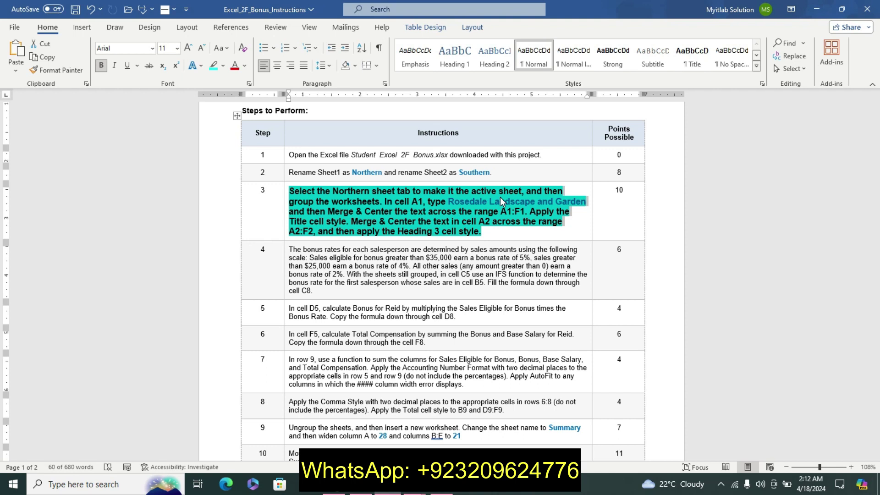
# Bring the Excel workbook forward on the Northern sheet with cell E20 selected
pyautogui.click(413, 484)
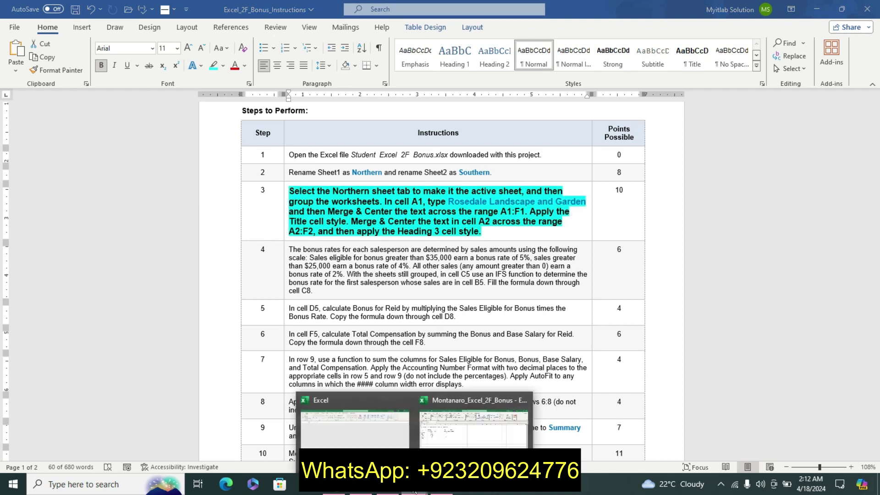
pyautogui.click(473, 429)
pyautogui.click(73, 453)
pyautogui.click(220, 348)
pyautogui.click(372, 492)
pyautogui.click(399, 493)
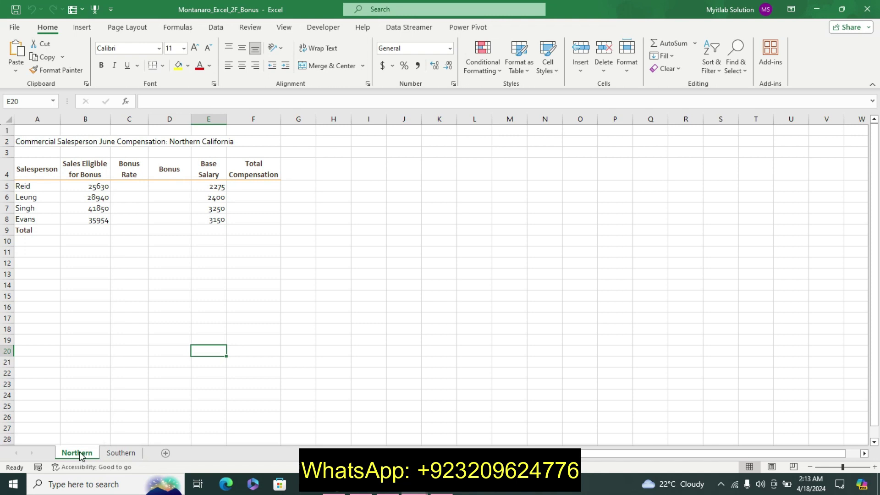
# Group all worksheets and copy 'Rosedale Landscape and Garden' from step 3 in Word
pyautogui.rightClick(79, 454)
pyautogui.click(122, 442)
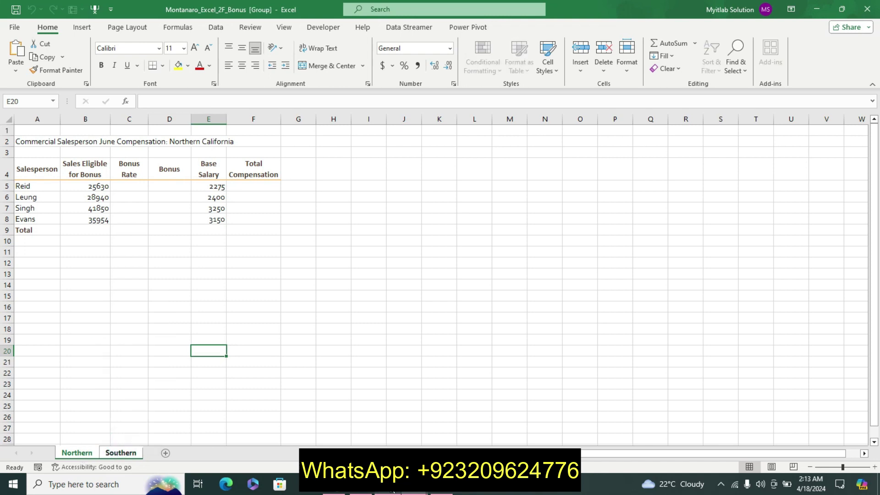
pyautogui.click(372, 492)
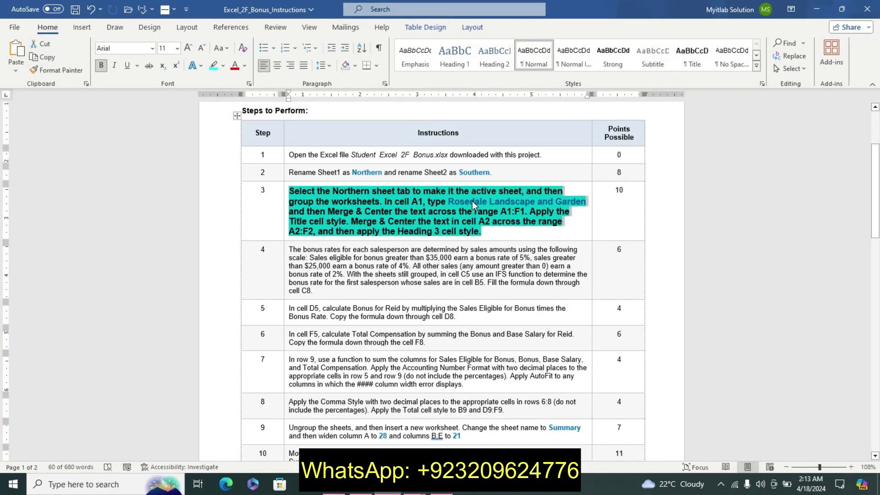
pyautogui.click(455, 199)
pyautogui.moveTo(448, 202); pyautogui.dragTo(586, 200)
pyautogui.hotkey('ctrl', 'c')
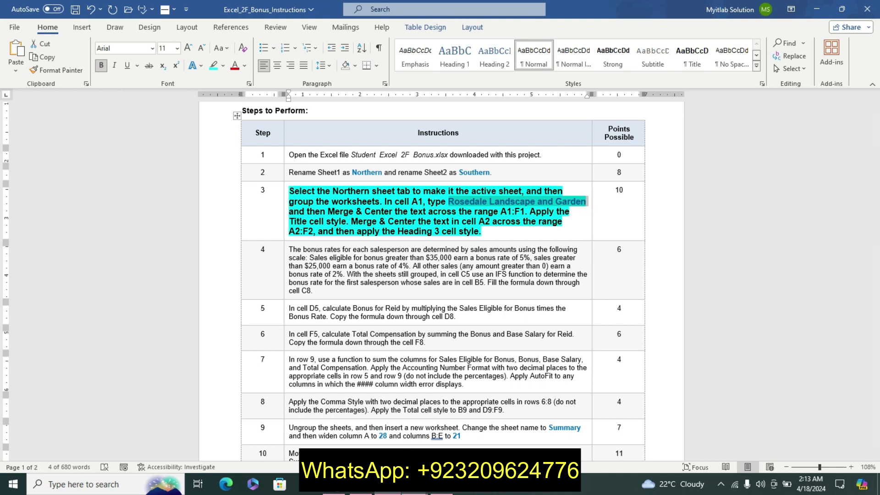
# Paste 'Rosedale Landscape and Garden' into cell A1
pyautogui.moveTo(279, 484)
pyautogui.click(474, 424)
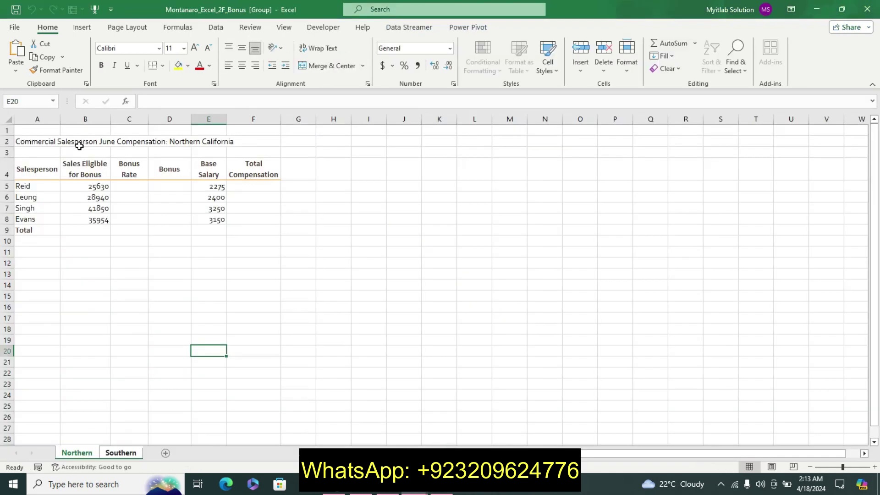
pyautogui.click(46, 130)
pyautogui.click(161, 100)
pyautogui.hotkey('ctrl', 'v')
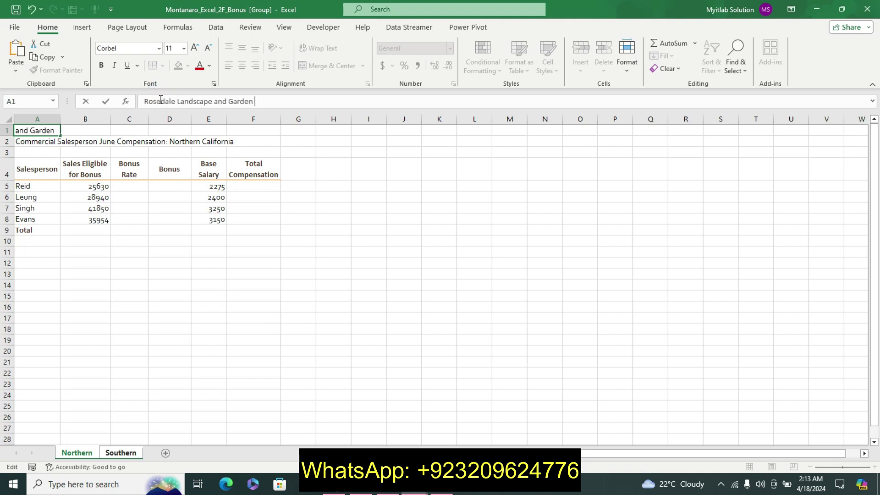
pyautogui.press('Return')
# Merge and center the A1 title across A1:F1, checking the step 3 instructions
pyautogui.click(384, 492)
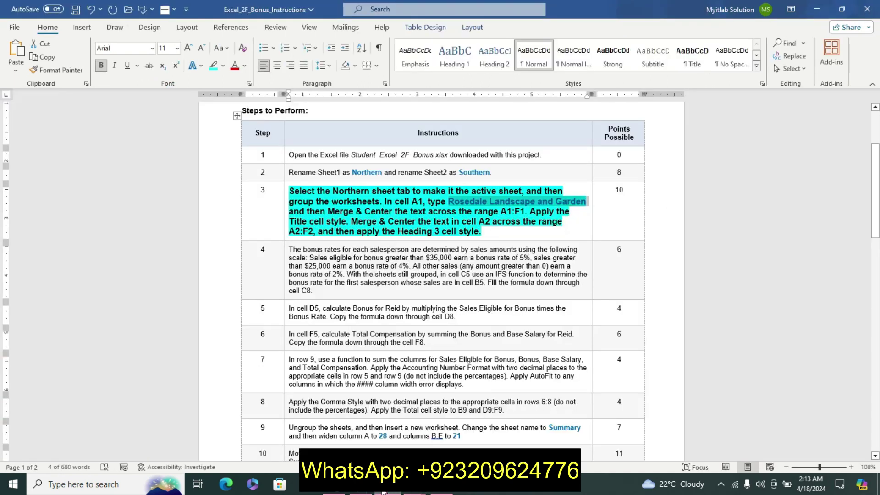
pyautogui.moveTo(328, 212); pyautogui.dragTo(527, 212)
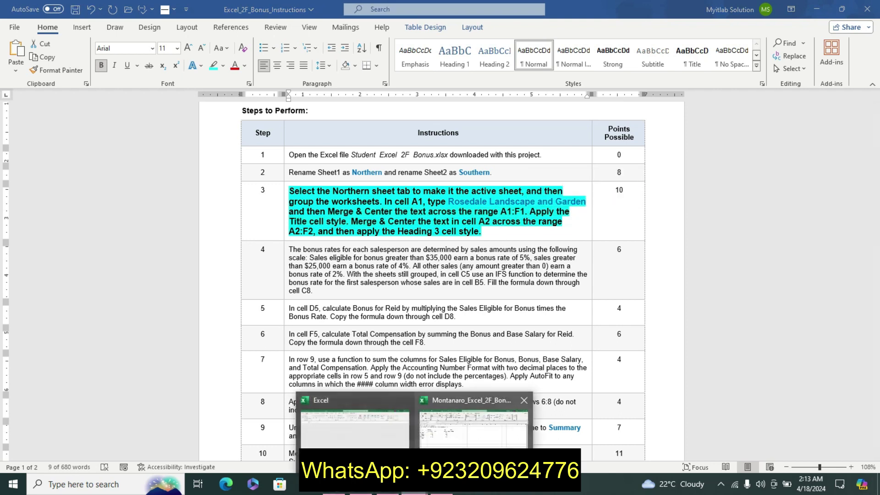
pyautogui.moveTo(413, 484)
pyautogui.click(474, 419)
pyautogui.moveTo(41, 130); pyautogui.dragTo(261, 130)
pyautogui.click(340, 67)
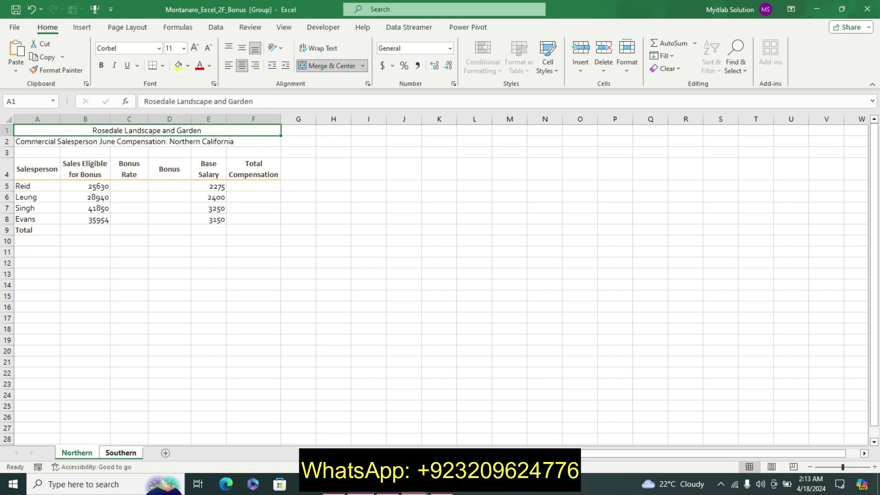
pyautogui.click(388, 485)
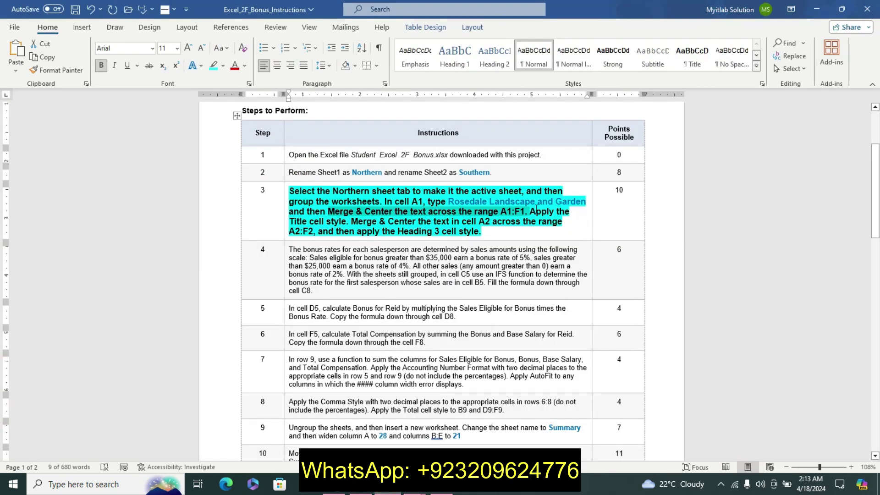
pyautogui.moveTo(530, 211); pyautogui.dragTo(562, 222)
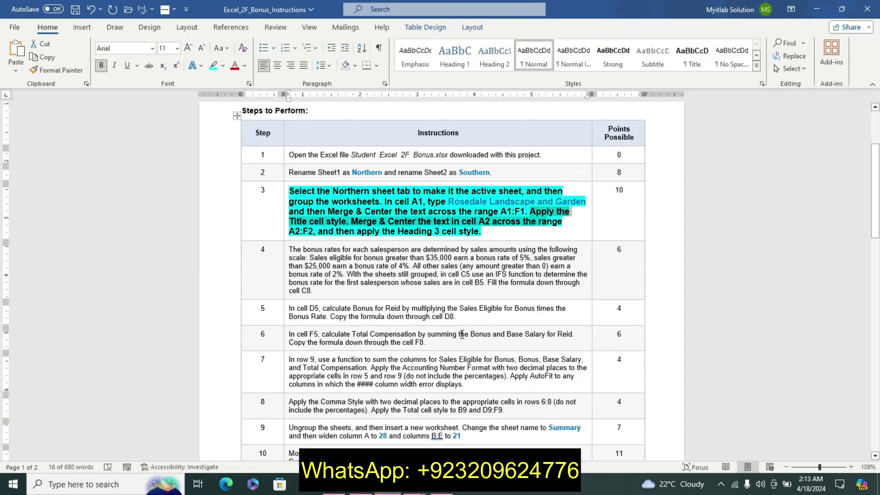
pyautogui.click(415, 491)
pyautogui.click(473, 427)
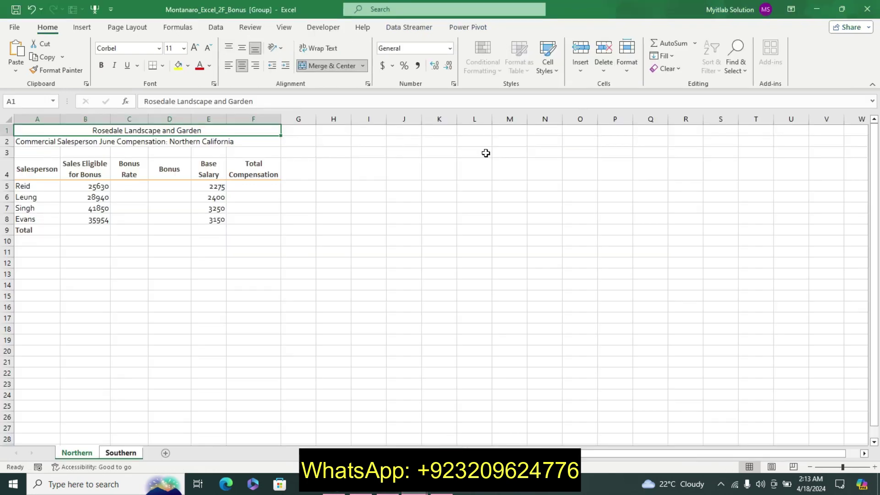
# Apply the Title cell style to the merged A1 title
pyautogui.click(547, 64)
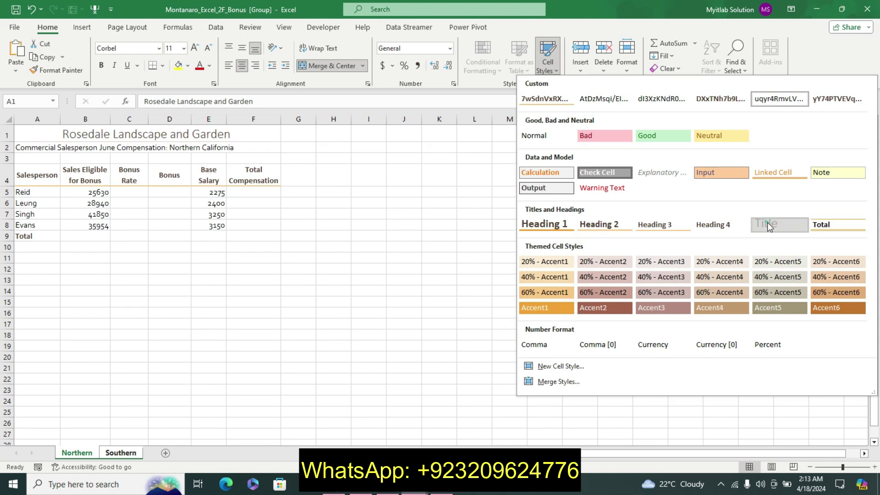
pyautogui.click(766, 223)
pyautogui.hotkey('alt', 'Tab')
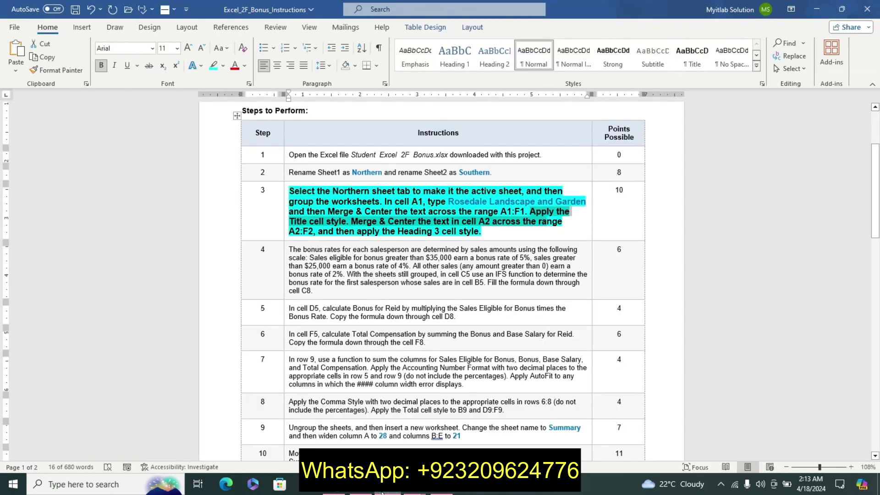
pyautogui.click(483, 232)
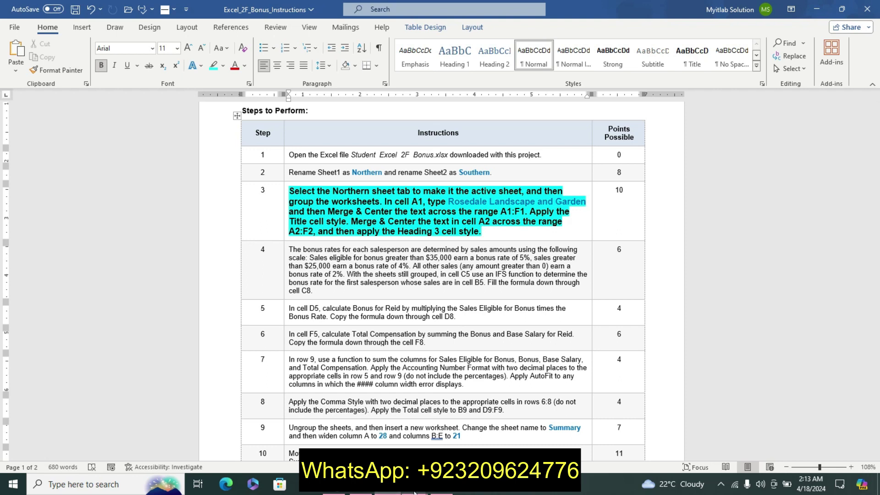
# Merge and center the subtitle across A2:F2
pyautogui.click(458, 429)
pyautogui.click(30, 147)
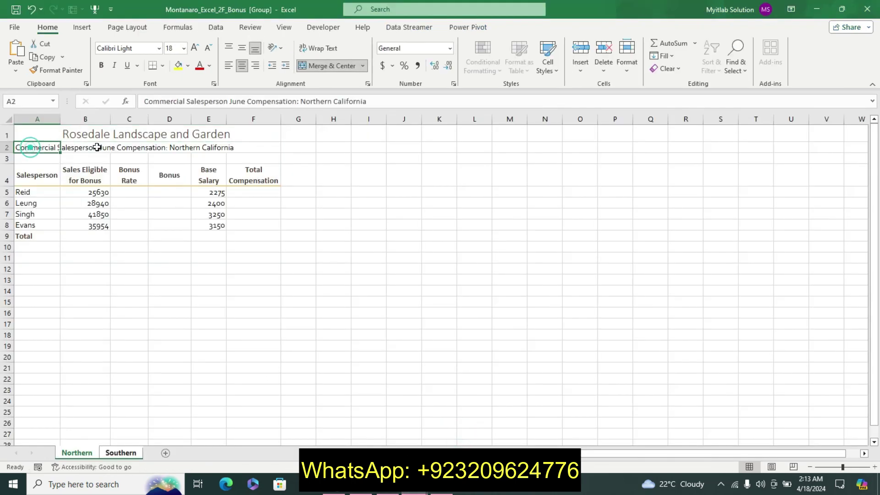
pyautogui.moveTo(97, 147); pyautogui.dragTo(275, 147)
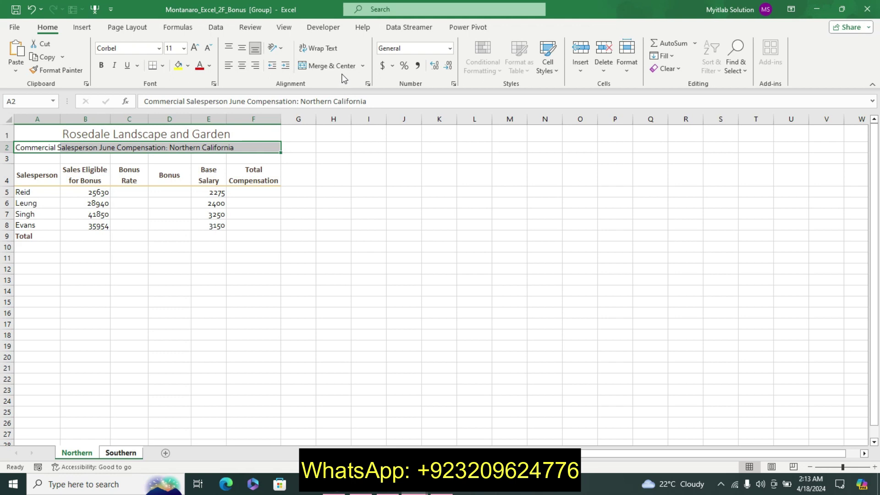
pyautogui.click(327, 65)
# Give the A2 subtitle a heading cell style, then undo step 3's emphasis in Word
pyautogui.click(409, 490)
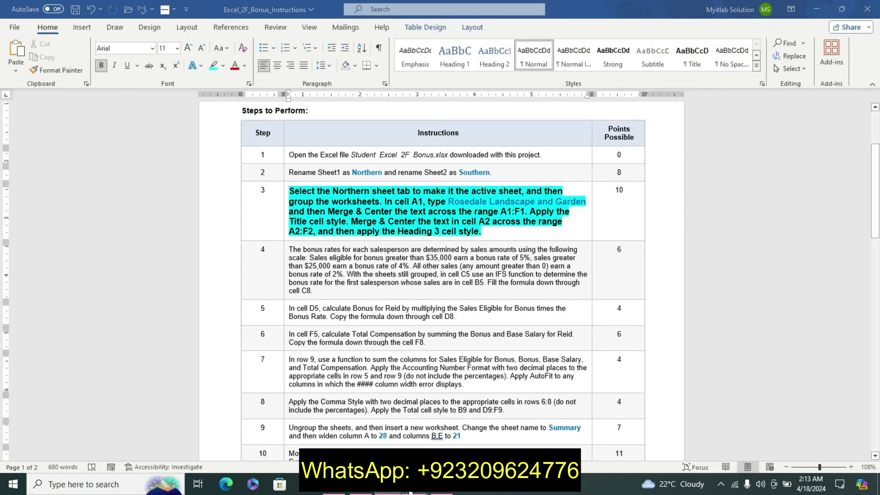
pyautogui.click(473, 428)
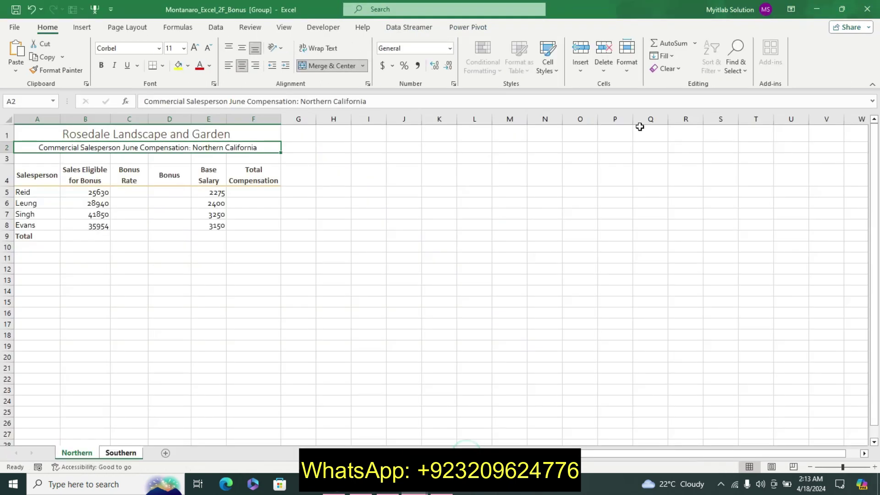
pyautogui.click(554, 74)
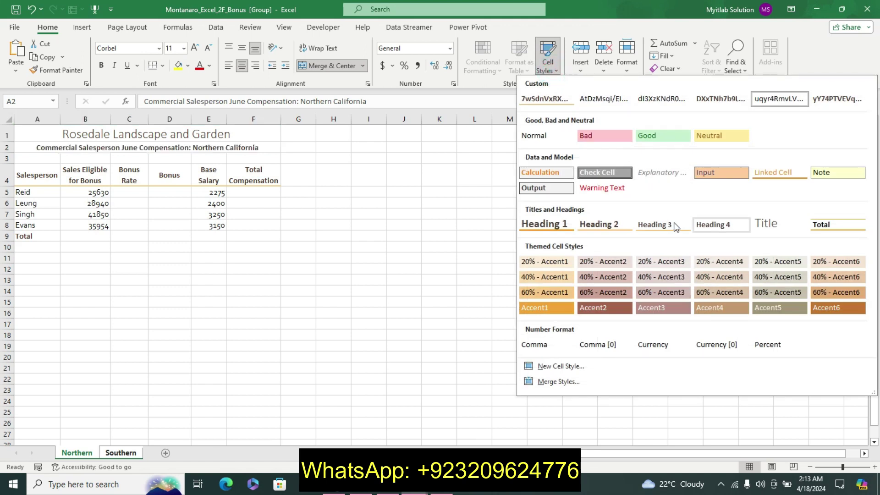
pyautogui.click(713, 224)
pyautogui.click(387, 484)
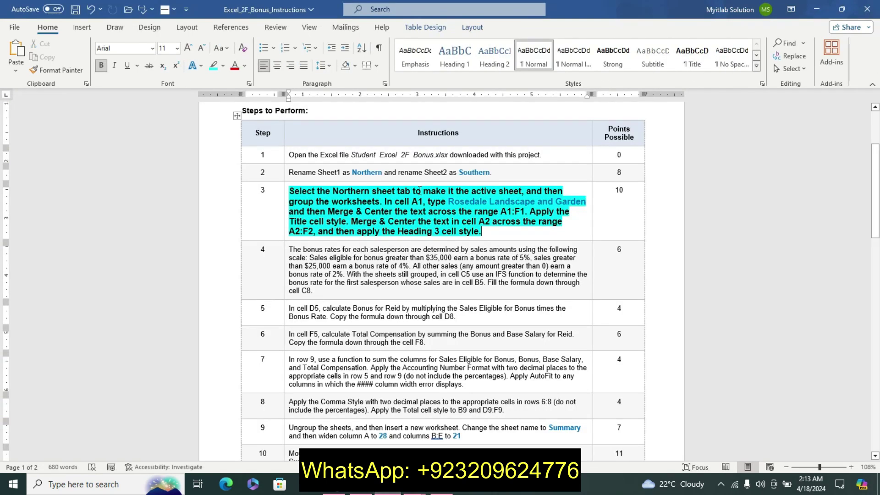
pyautogui.hotkey('ctrl', 'z')
pyautogui.hotkey('ctrl', 'z')
pyautogui.hotkey('ctrl', 'z')
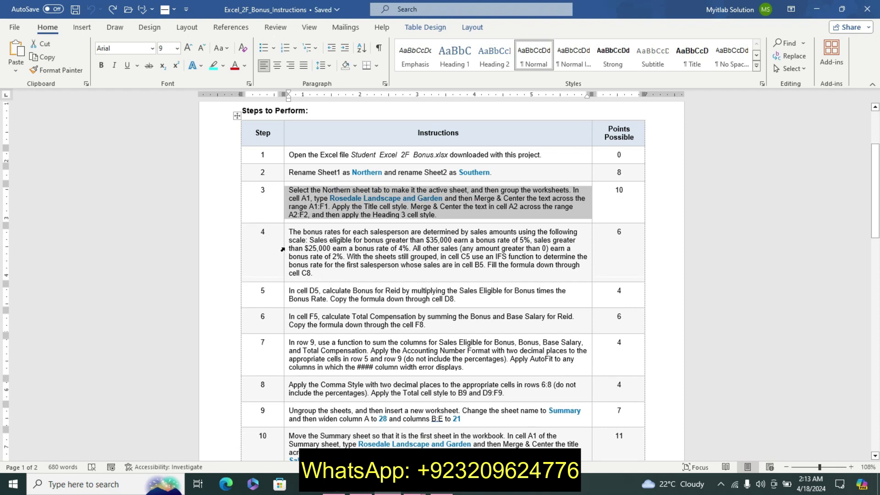
# Make step 4's bonus-rate text bold, 11 pt and cyan-highlighted, then return to Excel
pyautogui.click(283, 248)
pyautogui.click(357, 212)
pyautogui.click(357, 212)
pyautogui.click(292, 228)
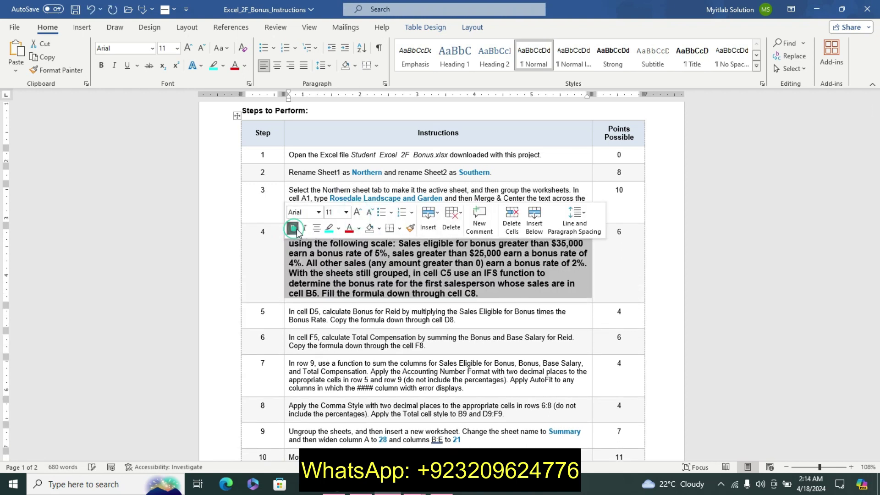
pyautogui.click(329, 228)
pyautogui.moveTo(286, 230); pyautogui.dragTo(293, 316)
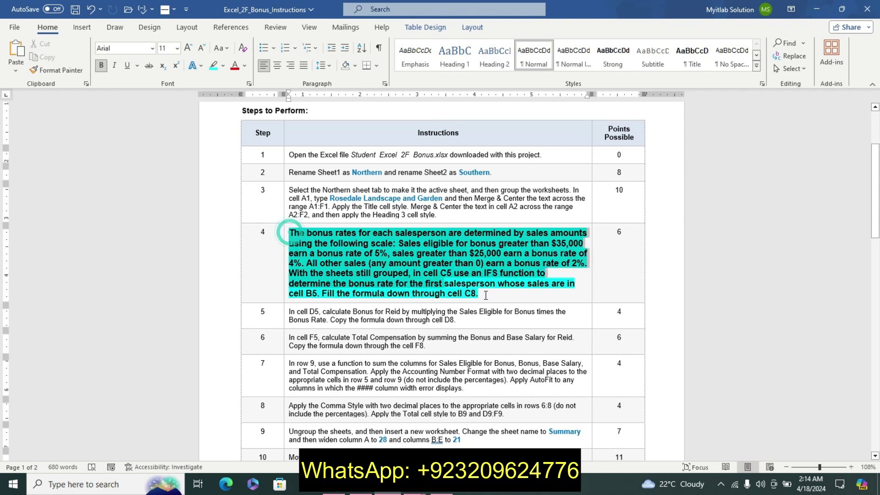
pyautogui.click(373, 270)
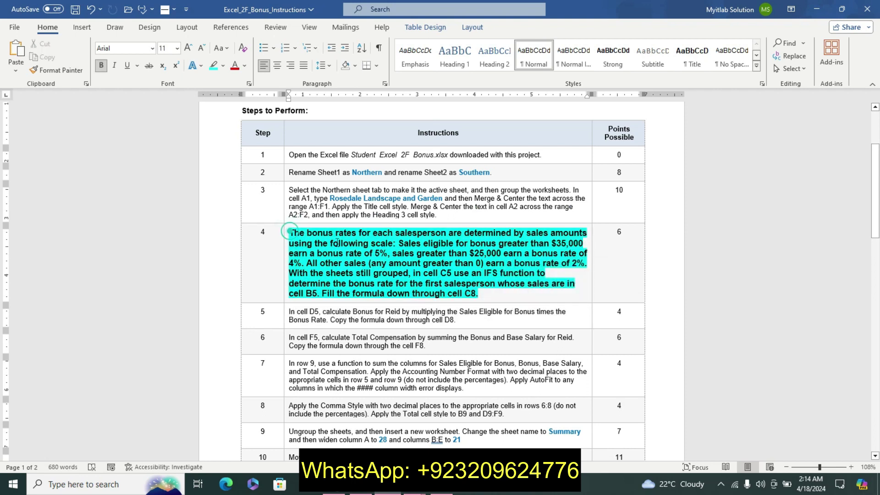
pyautogui.moveTo(289, 231); pyautogui.dragTo(478, 293)
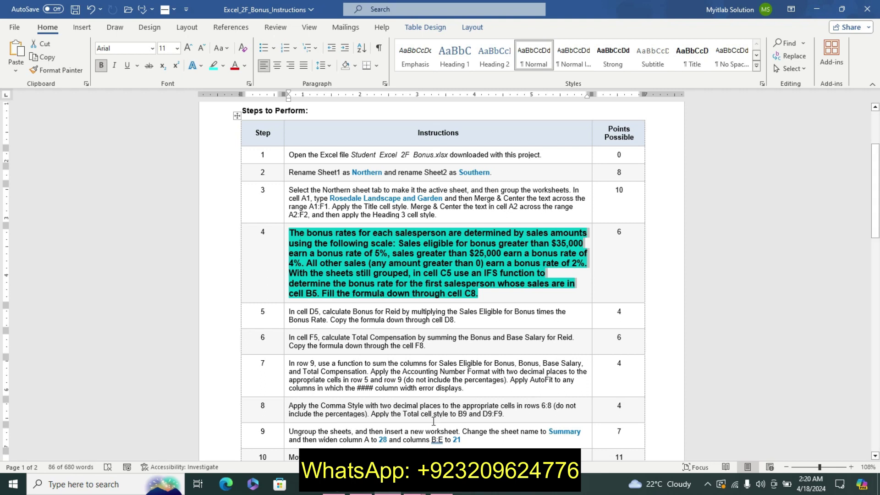
pyautogui.click(473, 429)
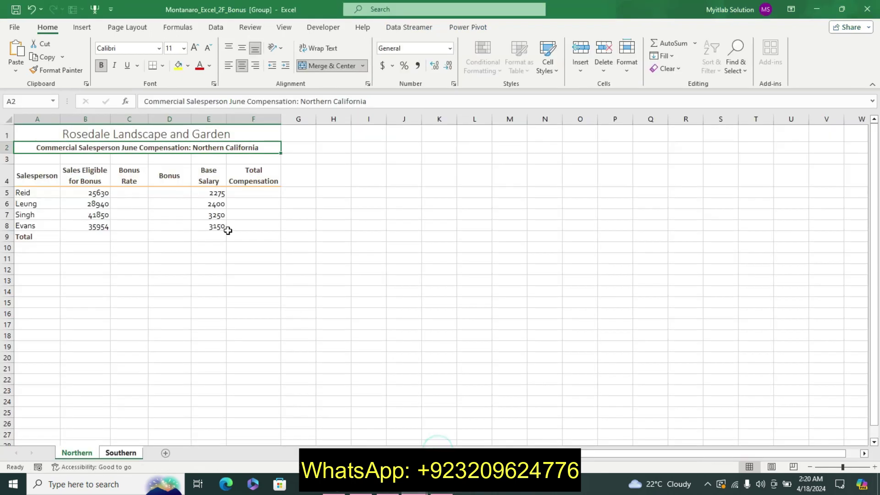
# In C5, start an IF formula returning "5%" when B5>35000
pyautogui.click(134, 189)
pyautogui.click(163, 104)
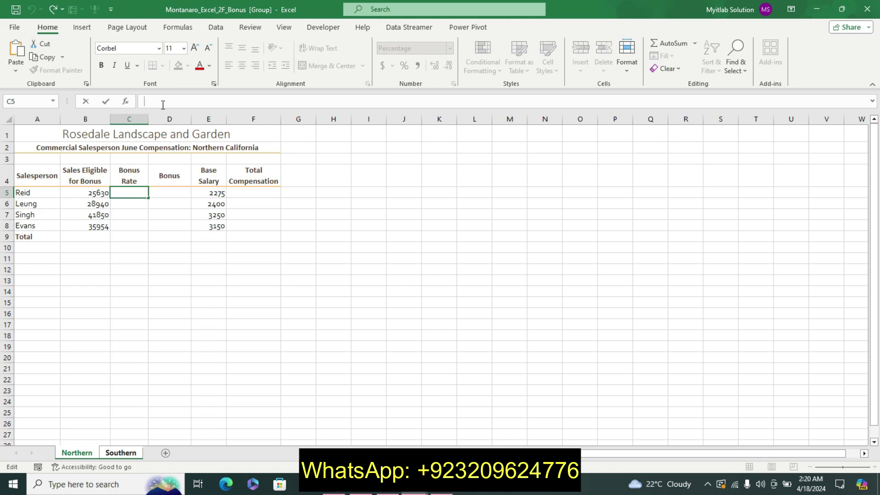
pyautogui.click(388, 485)
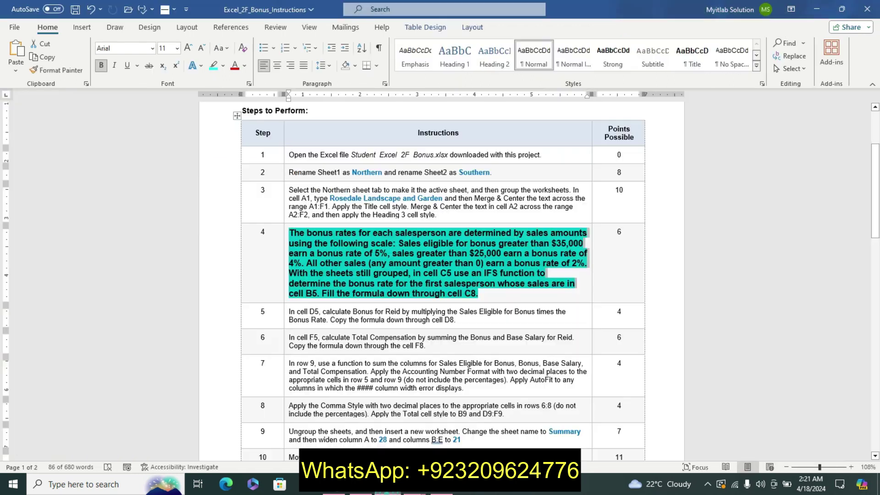
pyautogui.moveTo(408, 489)
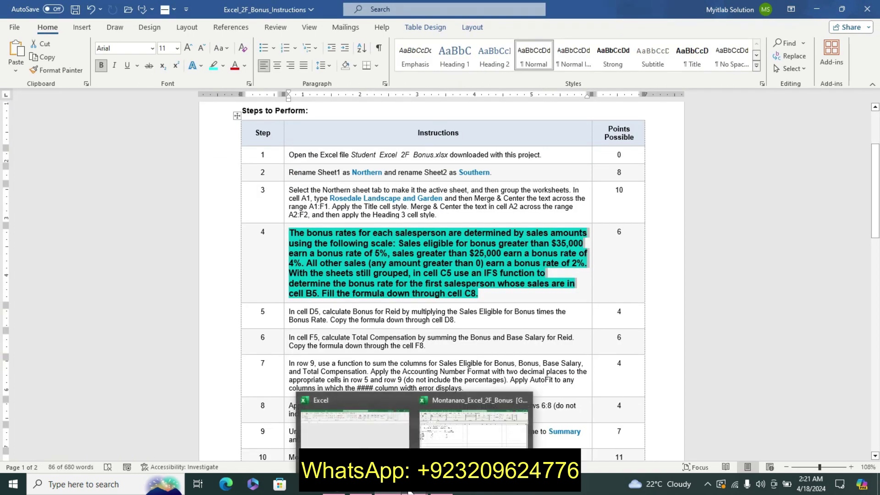
pyautogui.click(474, 428)
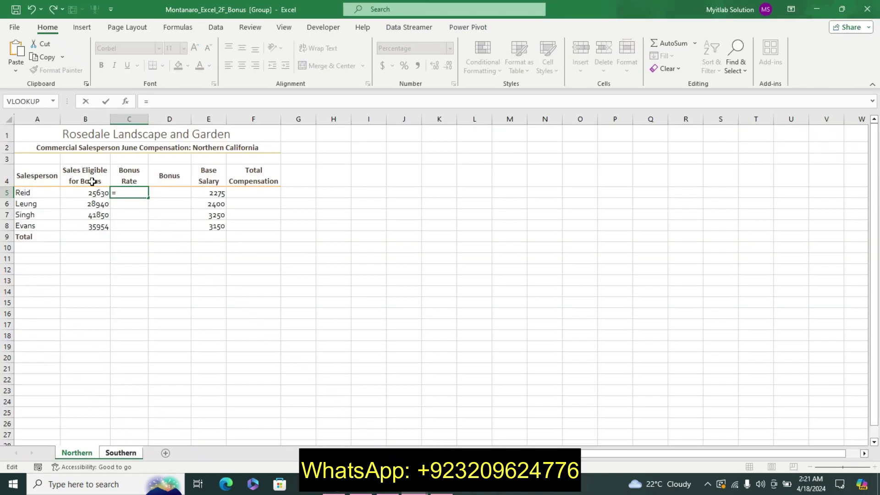
pyautogui.write('if')
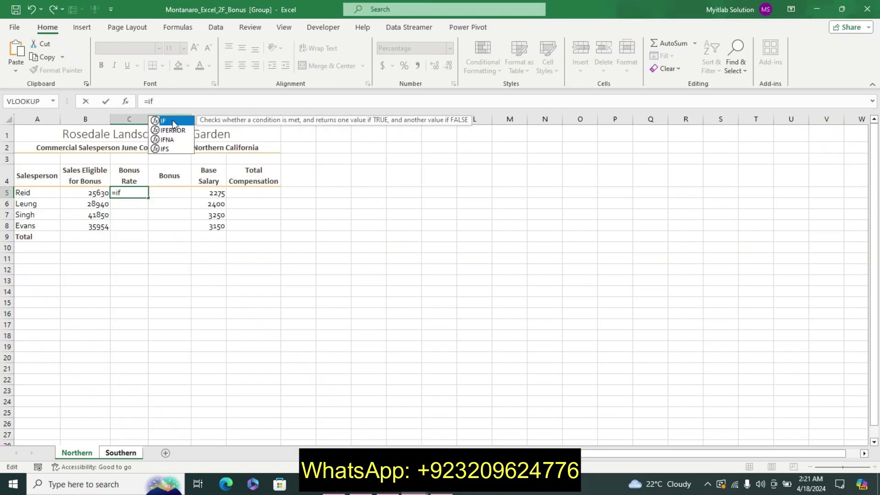
pyautogui.doubleClick(173, 120)
pyautogui.click(96, 192)
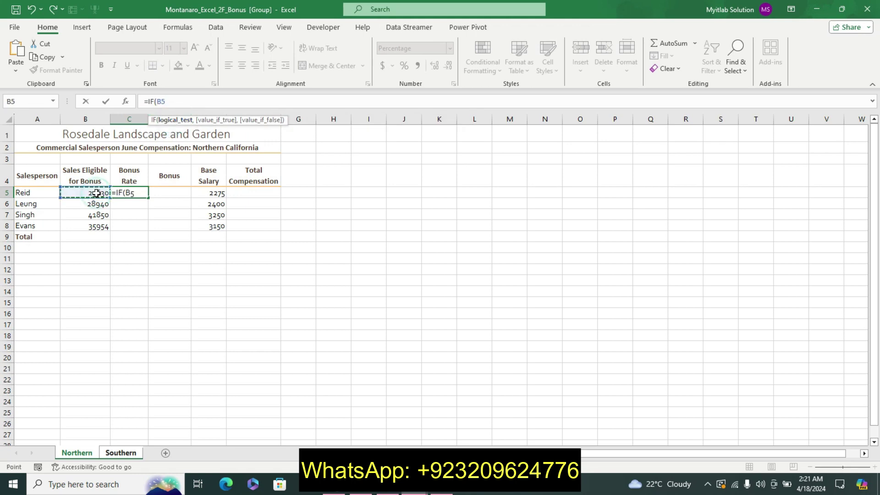
pyautogui.write('>35000')
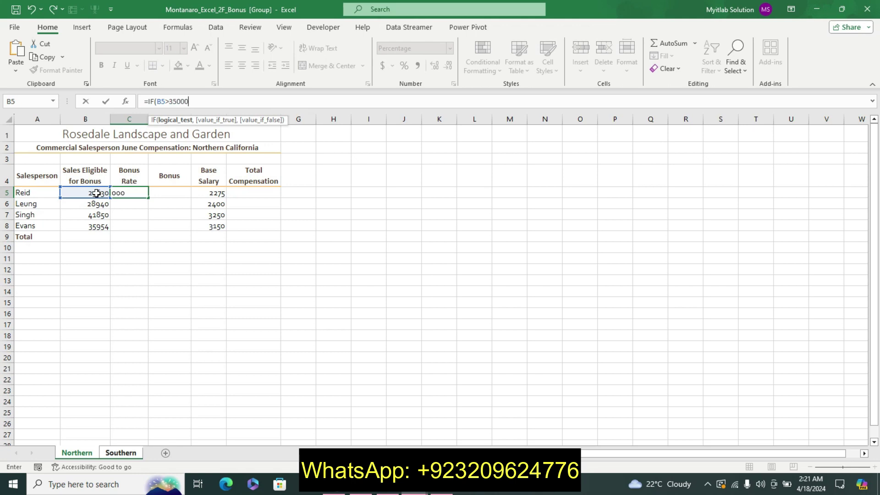
pyautogui.write(',,')
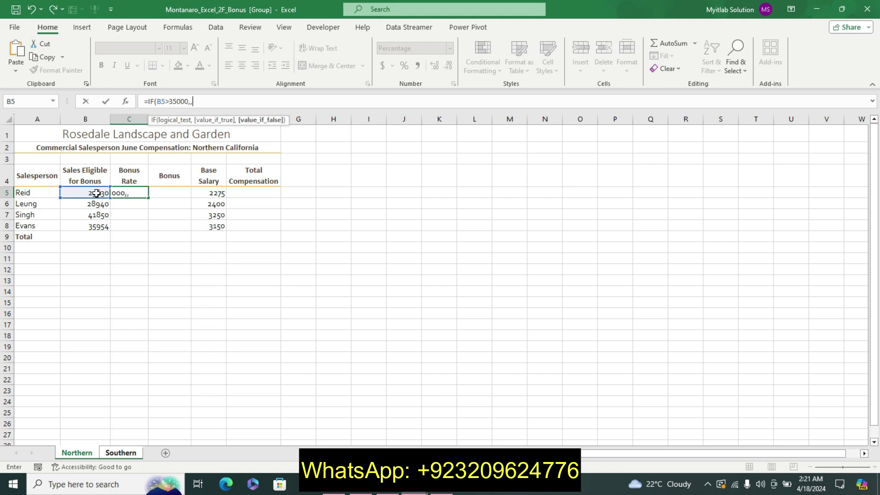
pyautogui.write('"5%')
pyautogui.write('"')
pyautogui.write(',')
pyautogui.write('i')
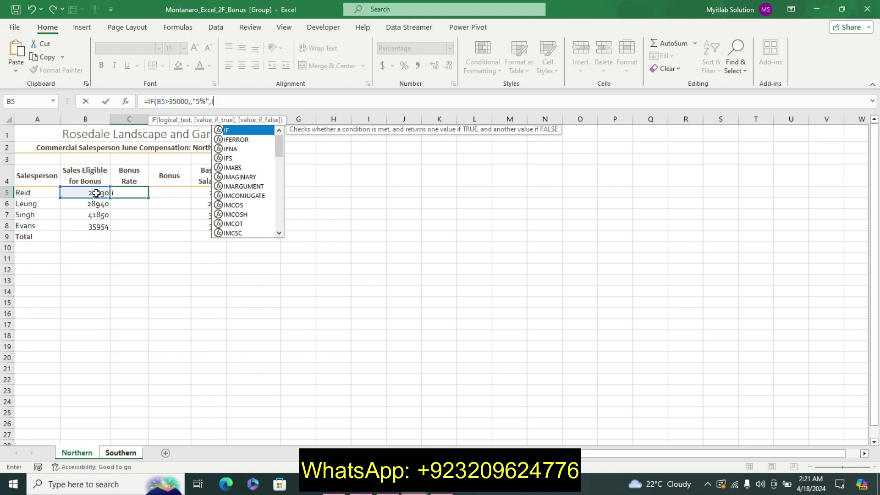
# Nest IF(B5>25000,"4%",IF( as the formula's next bonus condition
pyautogui.doubleClick(244, 130)
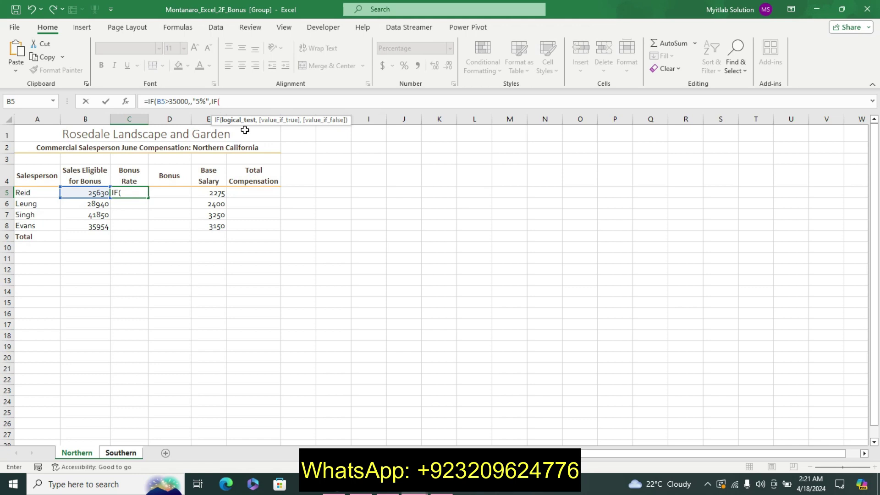
pyautogui.write('>')
pyautogui.press('BackSpace')
pyautogui.click(90, 190)
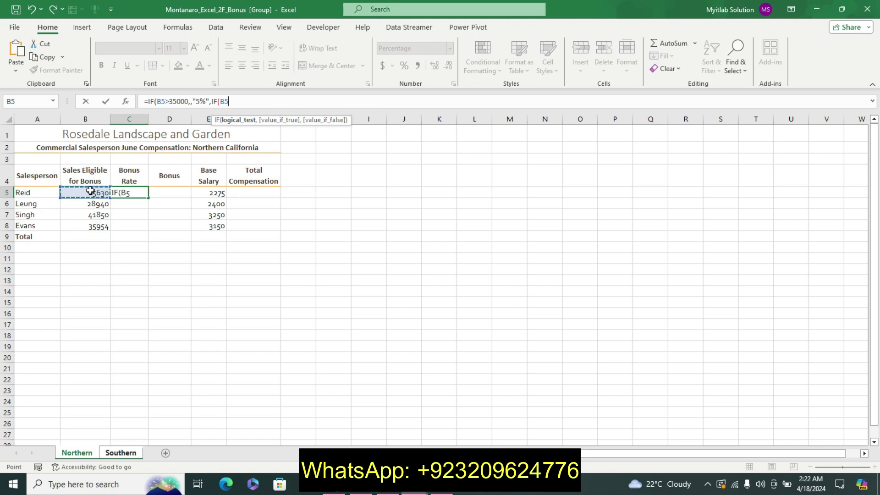
pyautogui.write('>25')
pyautogui.write('000')
pyautogui.write(',')
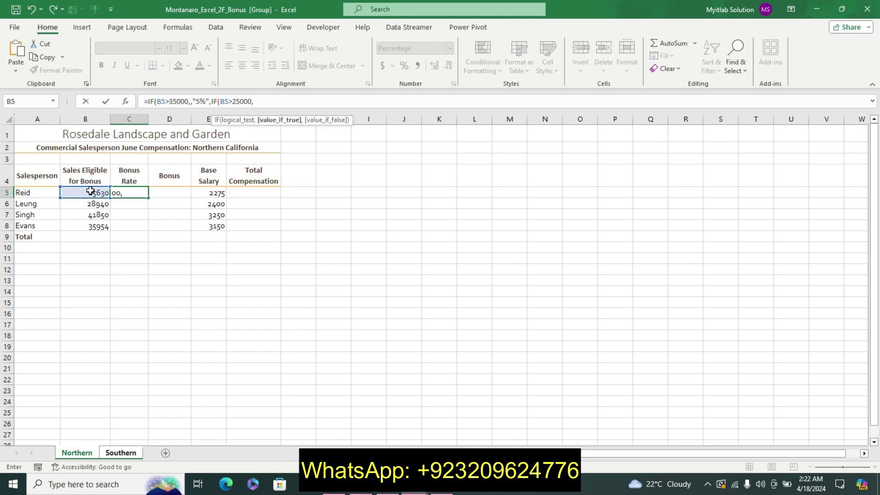
pyautogui.write('4')
pyautogui.write('%')
pyautogui.write('",if')
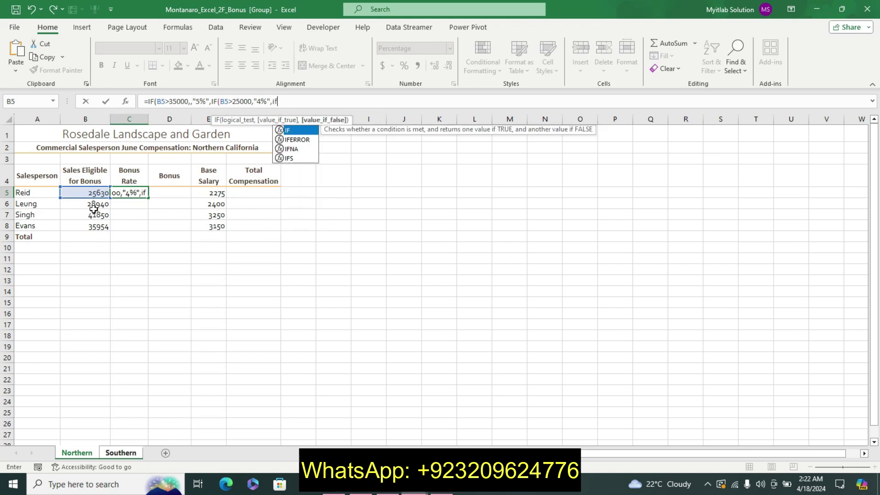
pyautogui.doubleClick(289, 130)
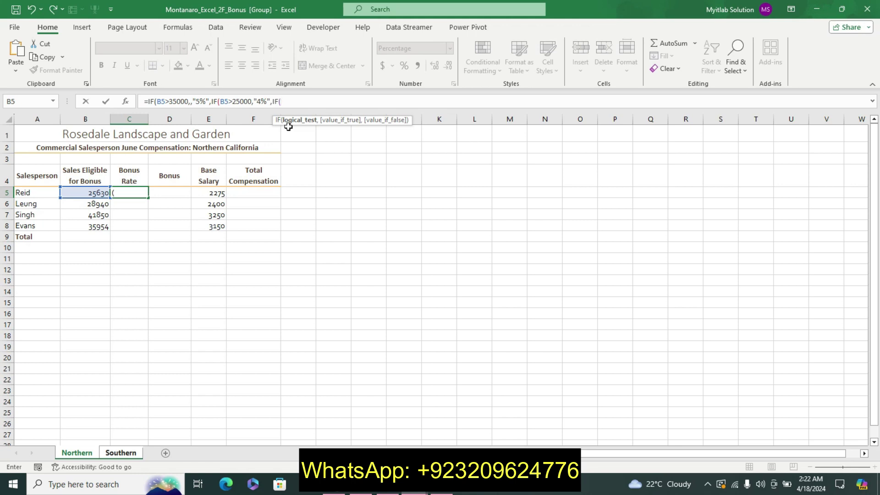
pyautogui.write('b5')
pyautogui.press('BackSpace')
pyautogui.press('BackSpace')
# Add the third nested condition B5<25000 returning 2% to C5's IF formula and close it
pyautogui.click(94, 194)
pyautogui.write('<')
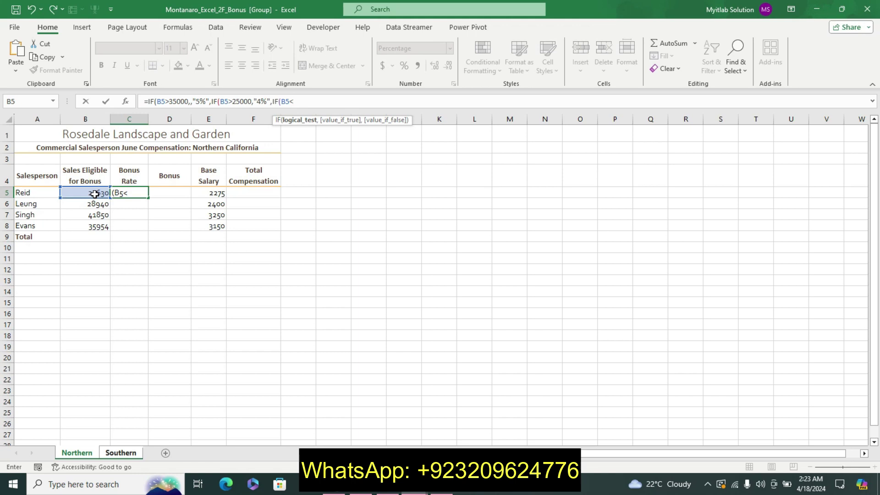
pyautogui.write('2')
pyautogui.write('5000,"')
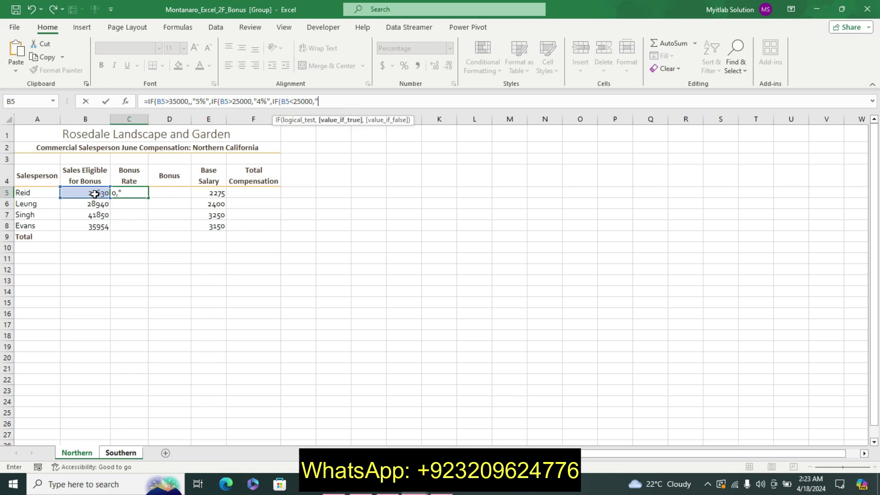
pyautogui.write('2')
pyautogui.write('%')
pyautogui.write('"')
pyautogui.write('))))')
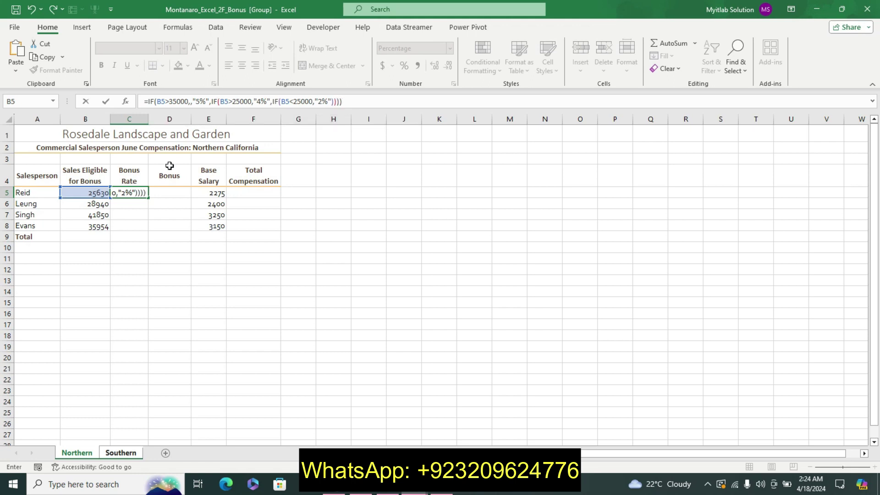
# Commit C5's IF formula, then delete an extra closing parenthesis after the too-many-arguments error
pyautogui.press('Return')
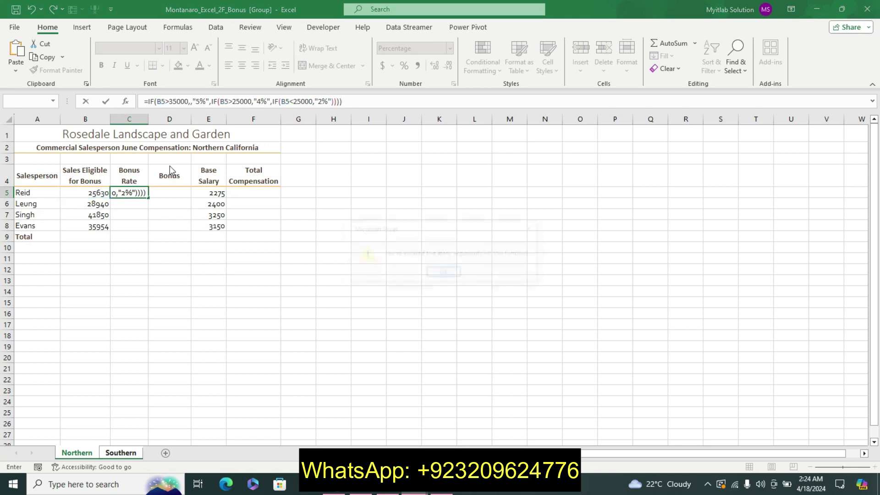
pyautogui.click(440, 275)
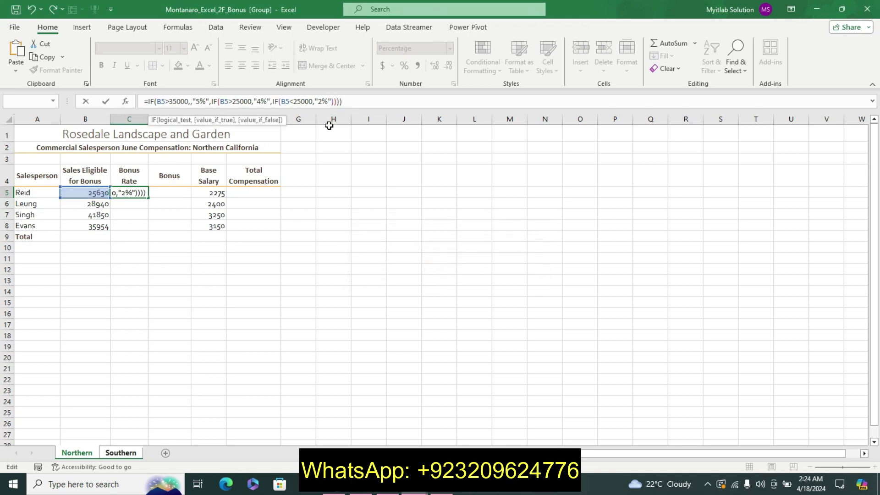
pyautogui.click(319, 100)
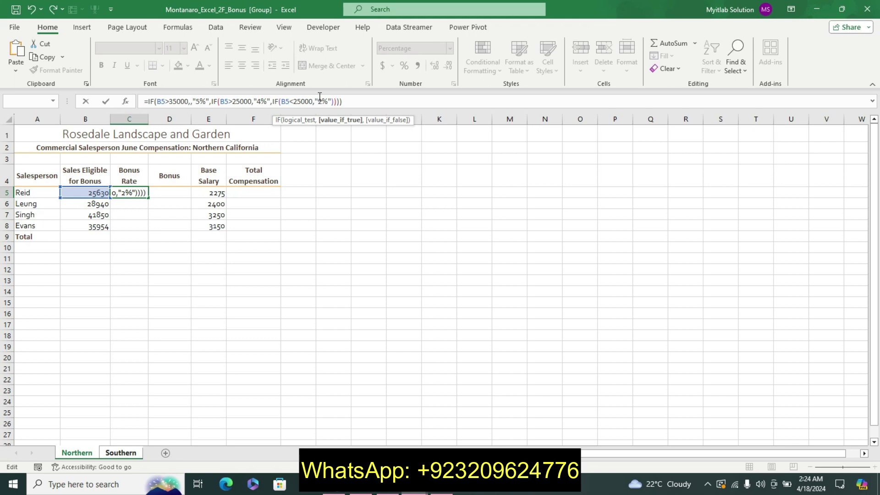
pyautogui.click(348, 101)
pyautogui.press('BackSpace')
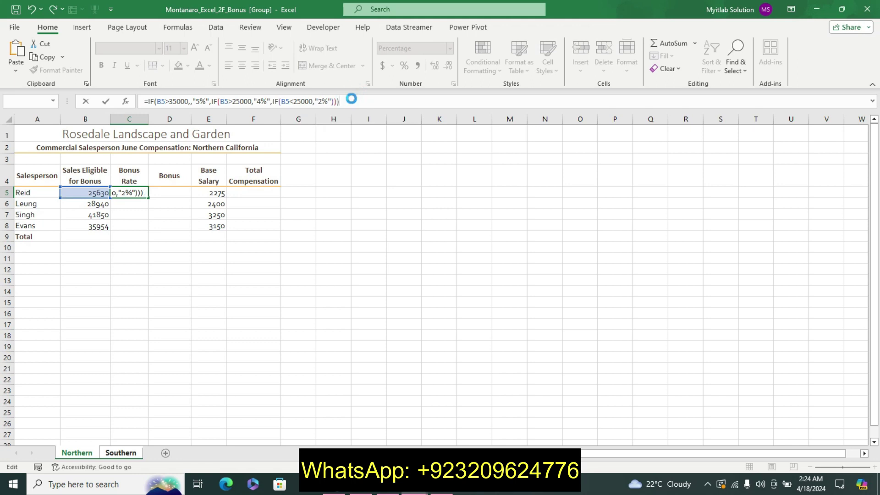
pyautogui.click(442, 272)
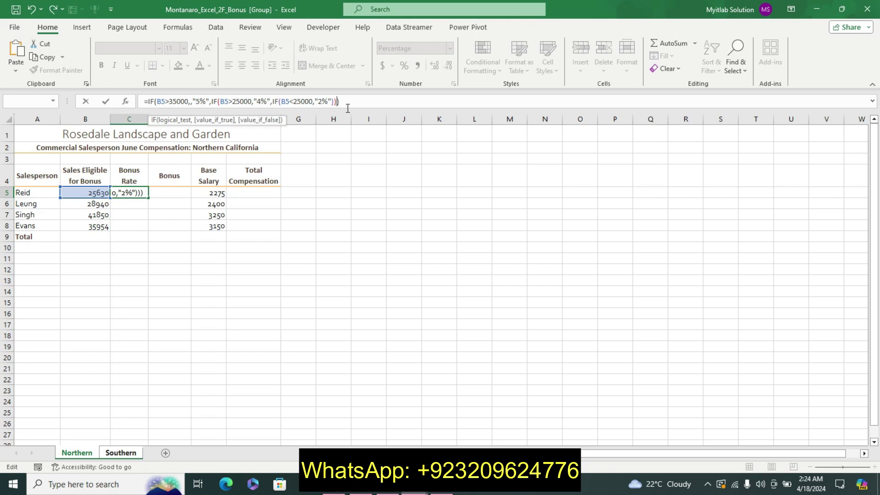
# Open the IF Function Arguments dialog to inspect C5's formula
pyautogui.click(155, 101)
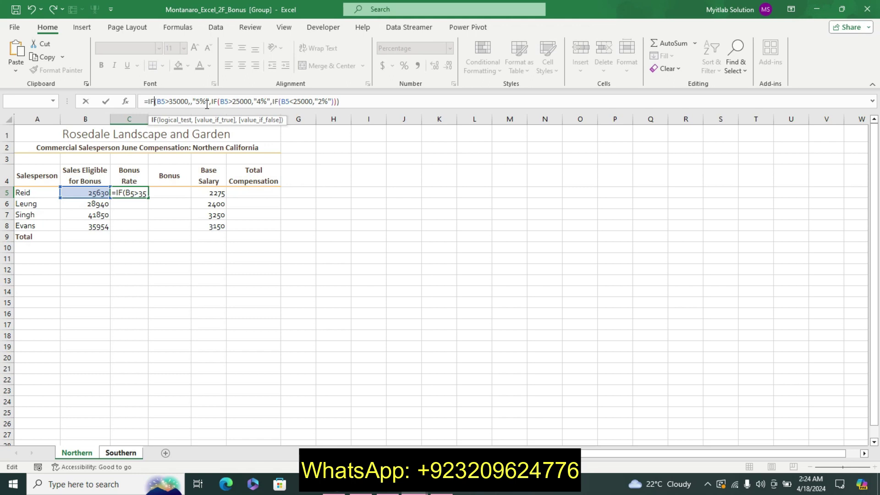
pyautogui.click(356, 96)
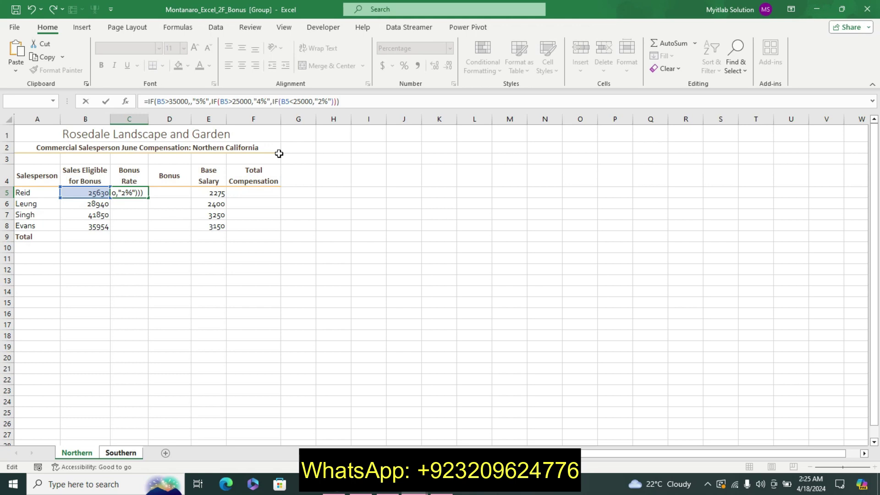
pyautogui.click(125, 103)
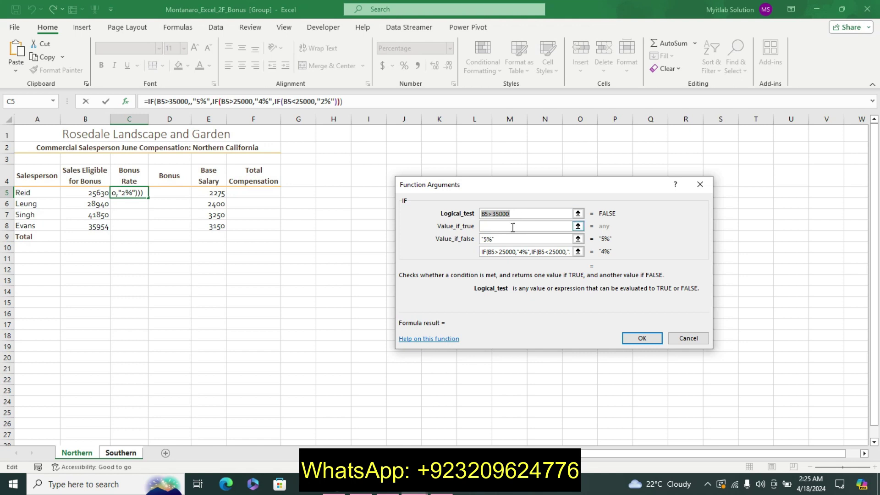
# Clear the misplaced 5% from Value_if_false, then cancel the IF Function Arguments dialog
pyautogui.click(512, 227)
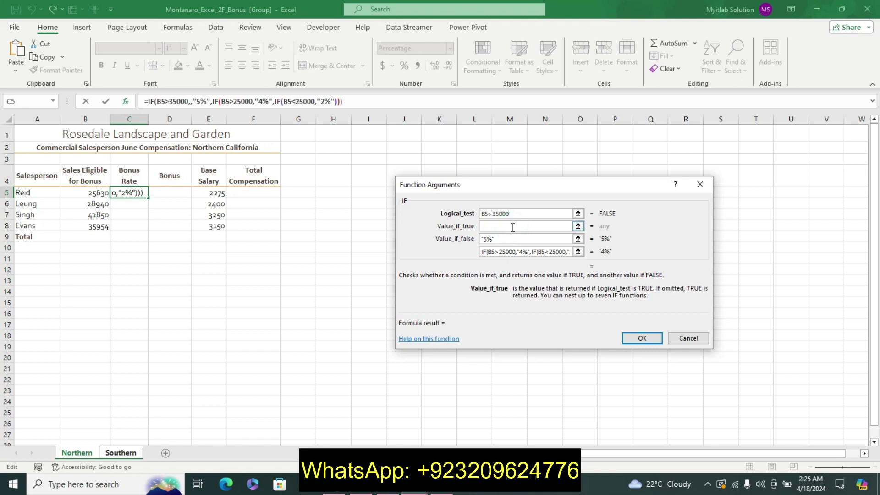
pyautogui.doubleClick(503, 239)
pyautogui.press('BackSpace')
pyautogui.click(501, 226)
pyautogui.write('5')
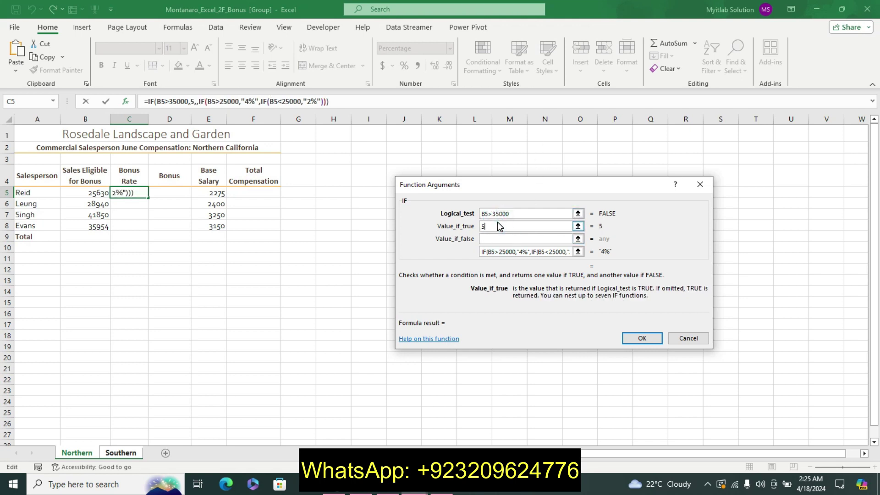
pyautogui.press('BackSpace')
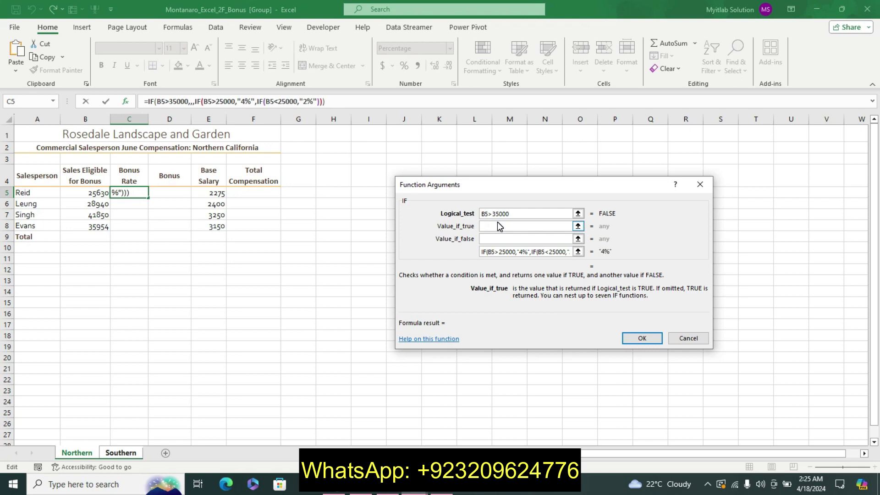
pyautogui.write('"')
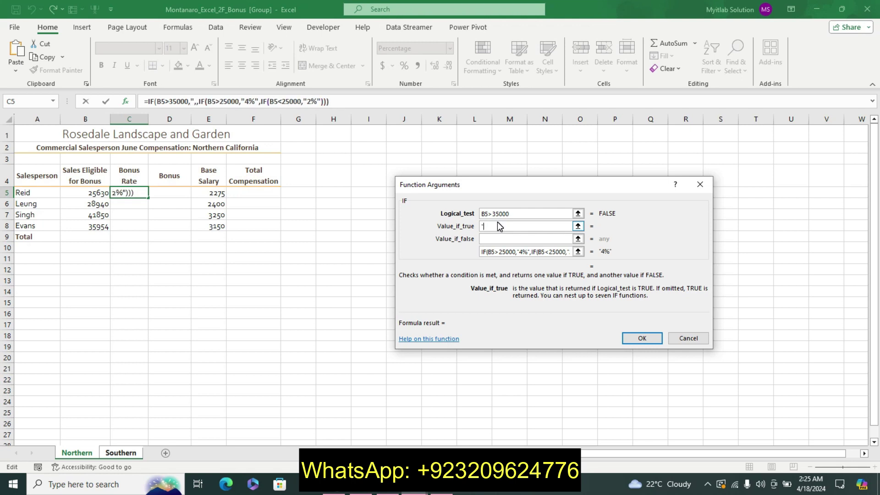
pyautogui.press('BackSpace')
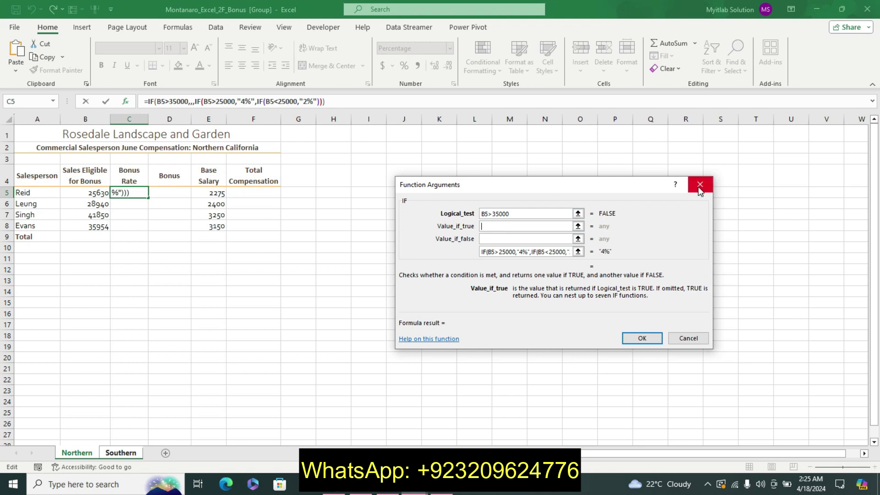
pyautogui.click(700, 185)
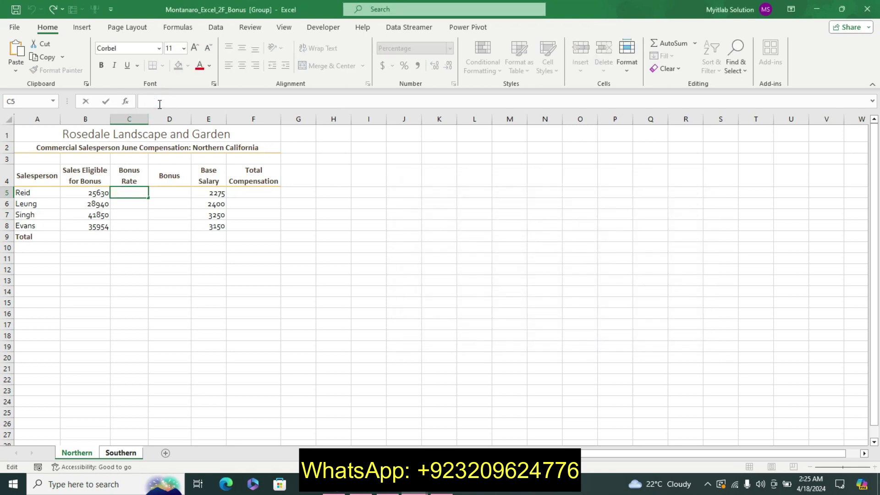
# Re-enter the nested IF formula in C5, which Excel rejects with too many arguments
pyautogui.write('=if')
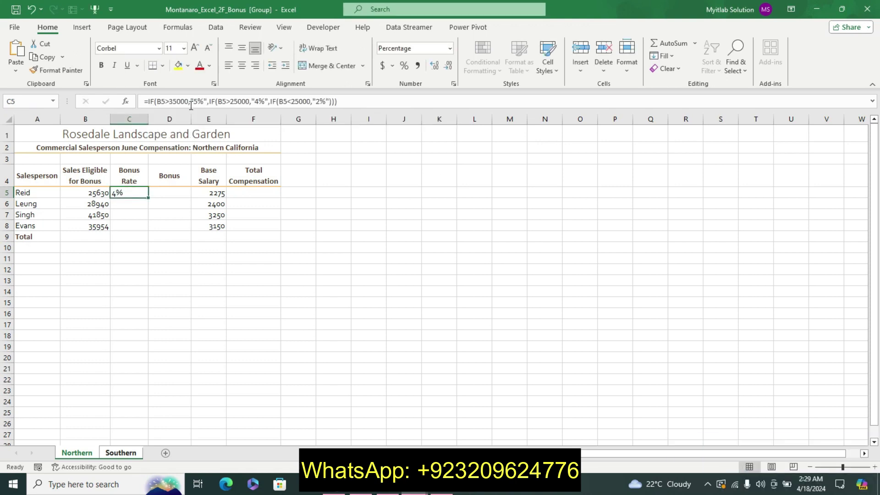
pyautogui.click(192, 104)
pyautogui.write(',')
pyautogui.press('Return')
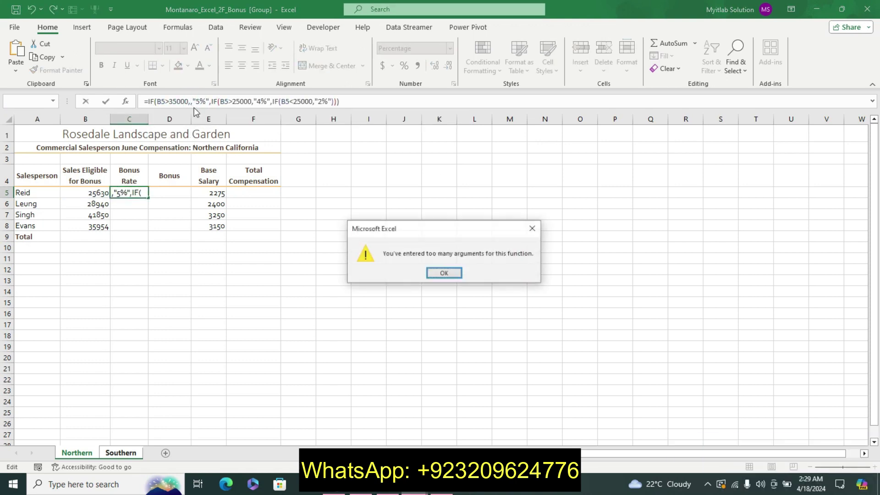
pyautogui.click(443, 273)
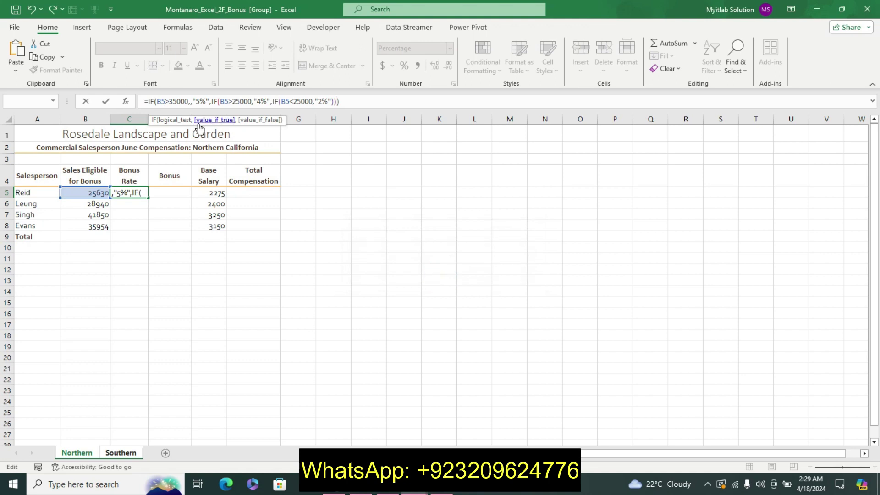
# Delete the extra comma after 35000 so C5 shows 4%, then return to Word
pyautogui.click(192, 103)
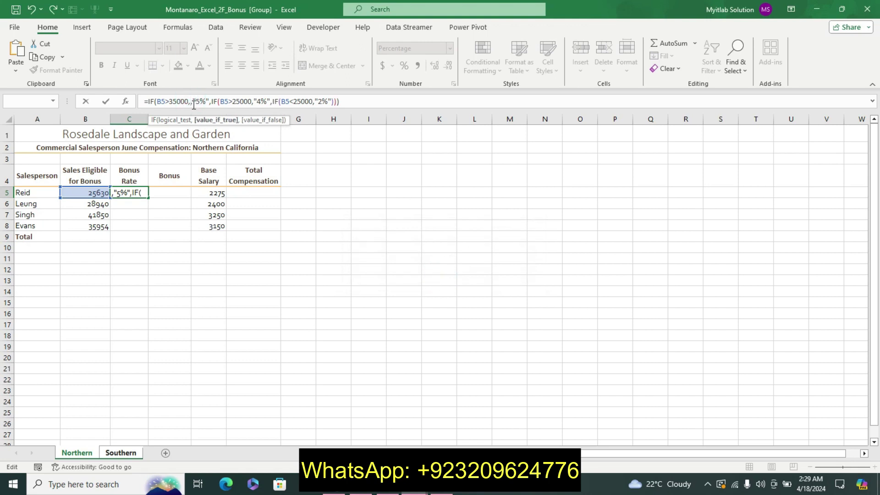
pyautogui.press('BackSpace')
pyautogui.press('Return')
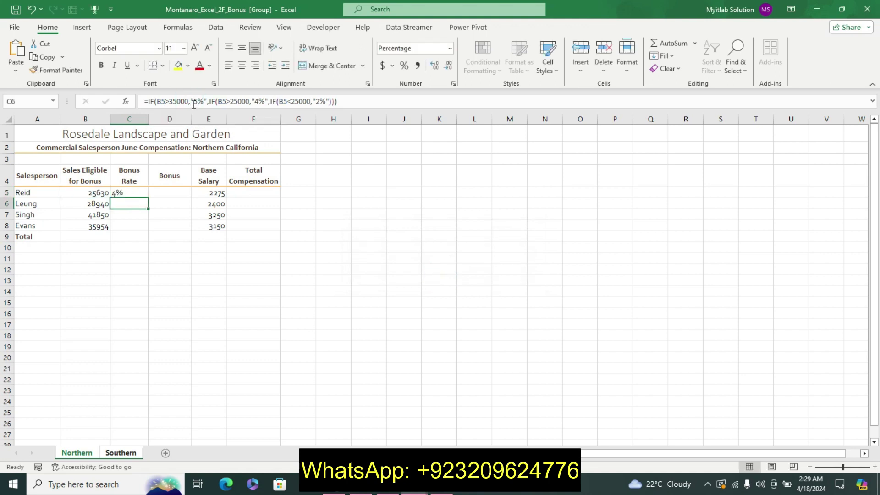
pyautogui.click(138, 194)
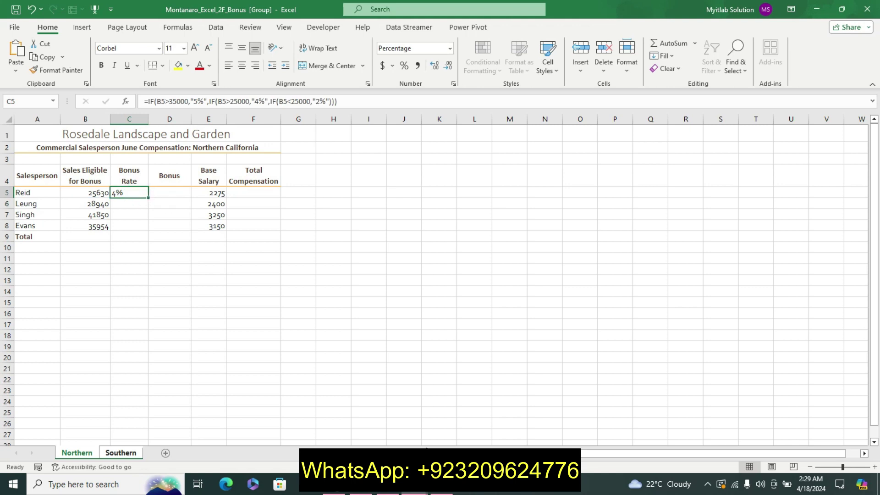
pyautogui.click(413, 485)
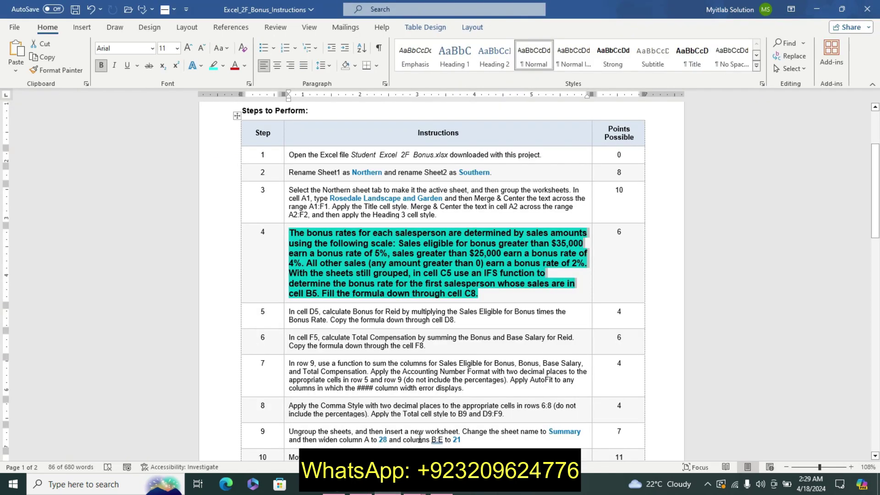
# Fill the C5 bonus-rate formula down through C8 in Excel
pyautogui.click(424, 489)
pyautogui.click(458, 442)
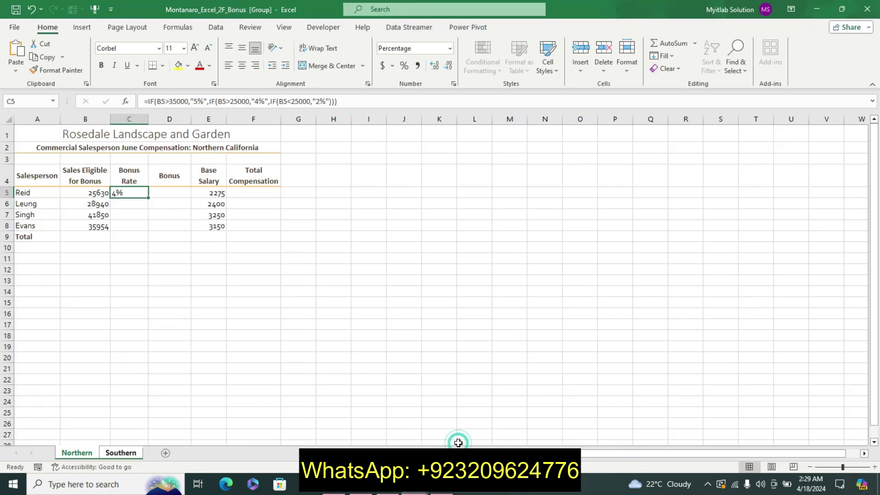
pyautogui.moveTo(148, 198); pyautogui.dragTo(148, 230)
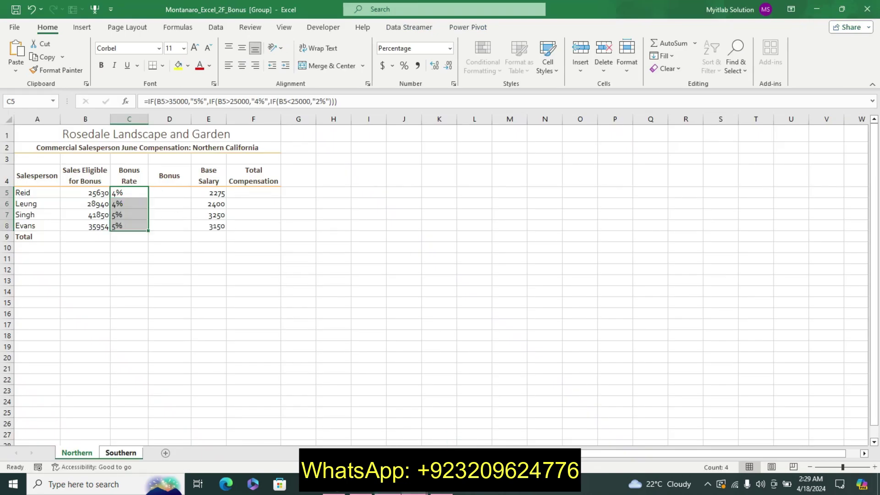
# Make Word's step 5 instruction bold, two sizes larger, with cyan highlight
pyautogui.click(387, 486)
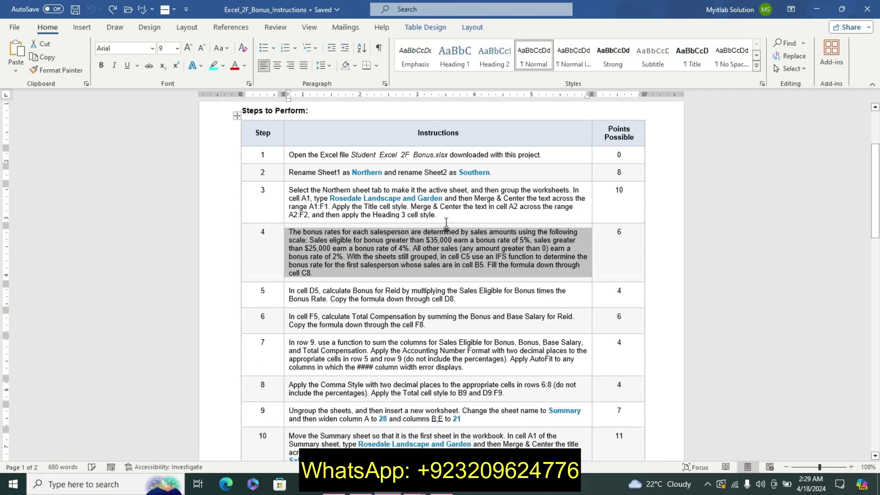
pyautogui.click(284, 295)
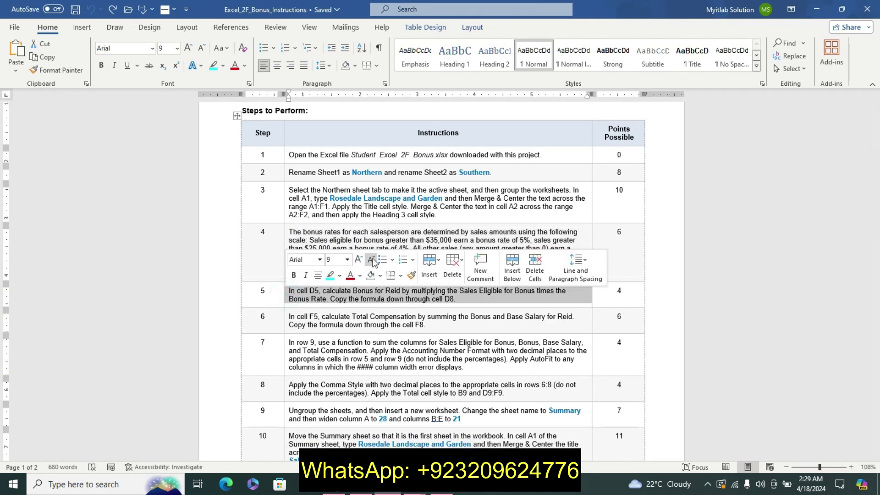
pyautogui.click(359, 260)
pyautogui.click(359, 259)
pyautogui.click(293, 275)
pyautogui.click(341, 277)
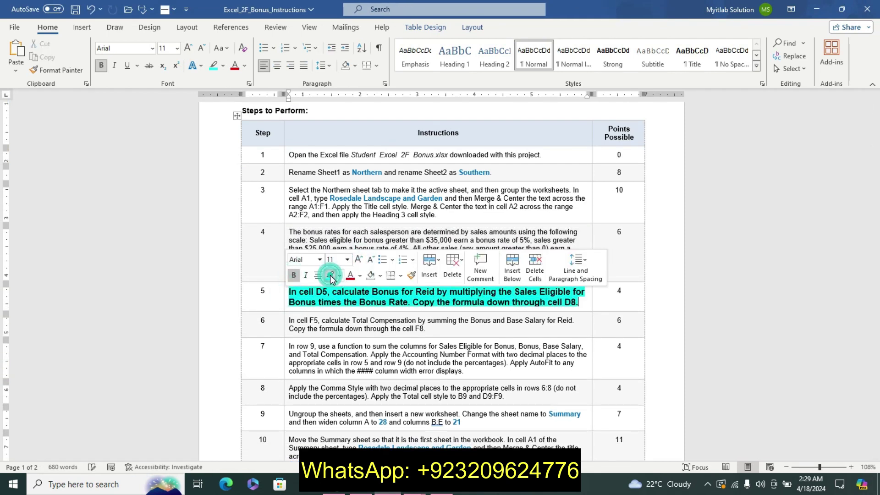
pyautogui.click(289, 292)
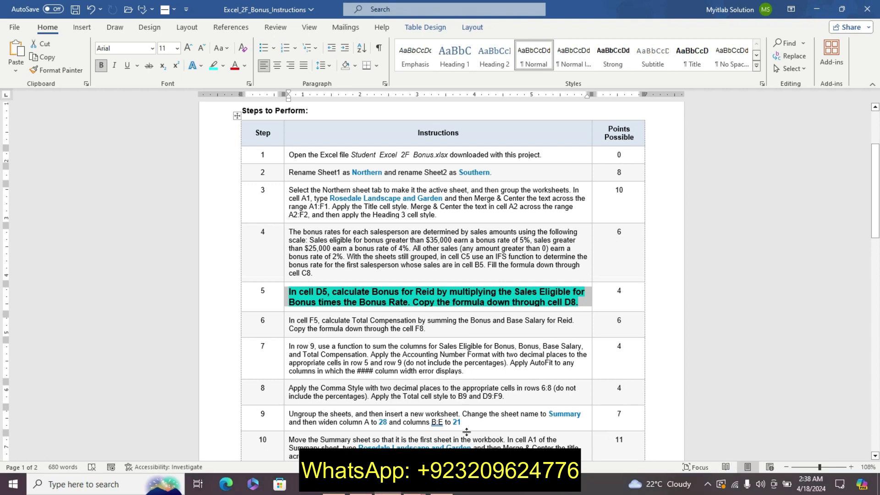
pyautogui.click(474, 421)
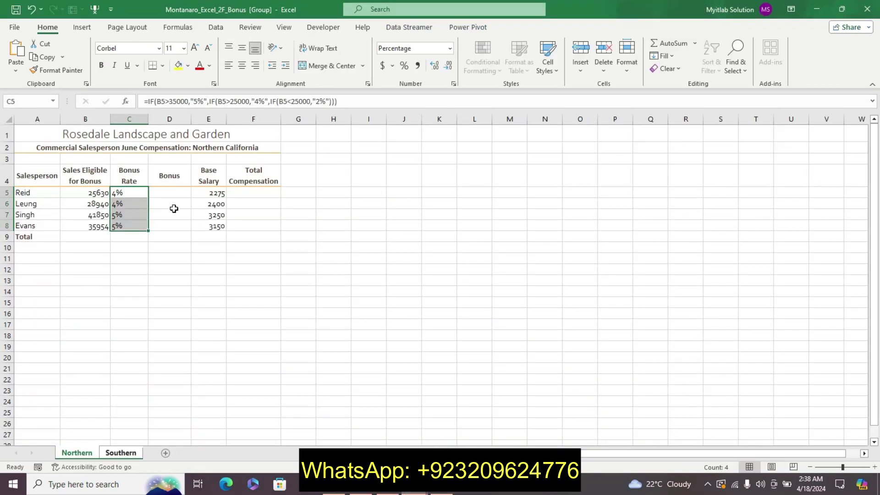
# Enter =C5*B5 in Bonus cell D5 and fill it down through D8
pyautogui.click(175, 195)
pyautogui.write('=')
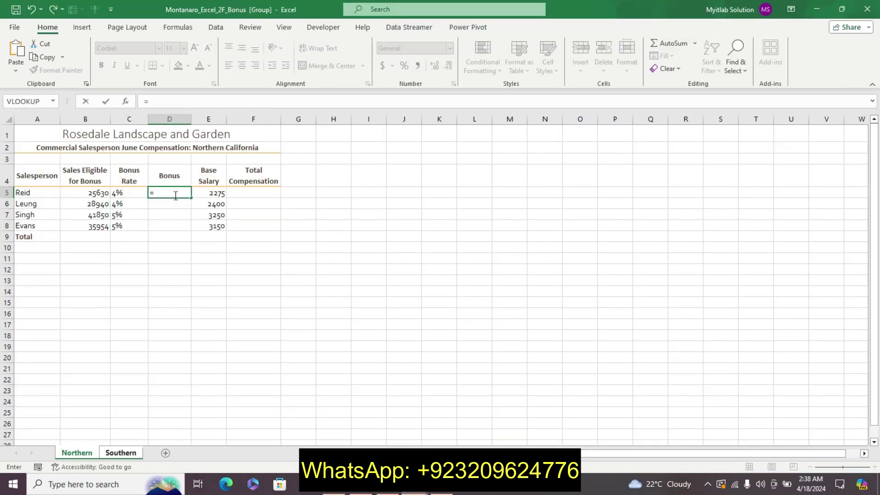
pyautogui.write('c5')
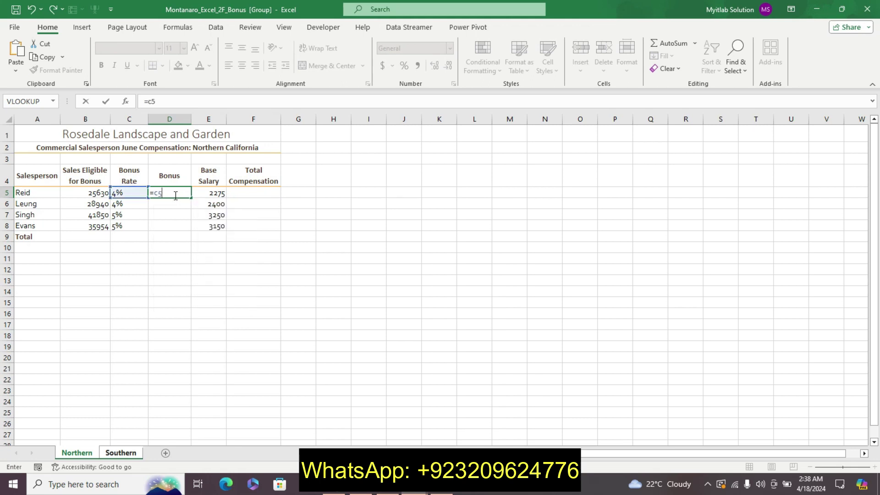
pyautogui.write('*')
pyautogui.click(94, 192)
pyautogui.press('Return')
pyautogui.click(153, 191)
pyautogui.moveTo(191, 197); pyautogui.dragTo(190, 230)
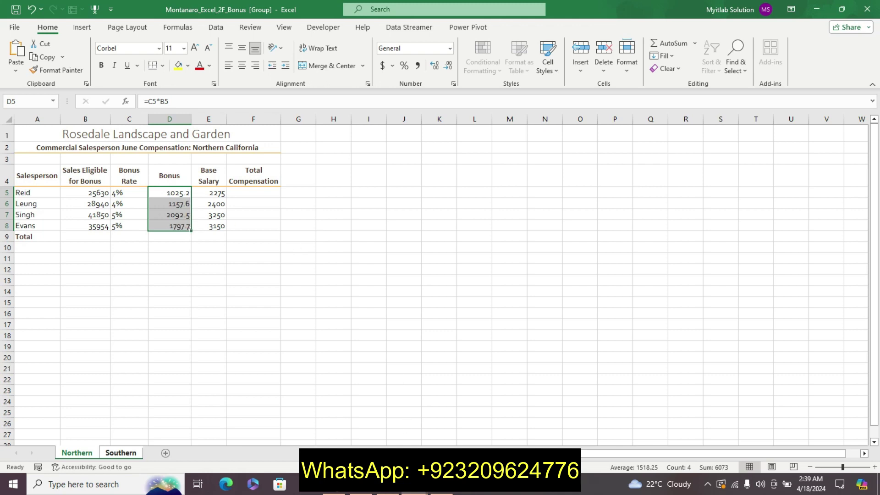
# Undo the bold and highlight emphasis on step 5 in the Word instructions
pyautogui.click(393, 491)
pyautogui.hotkey('ctrl', 'z')
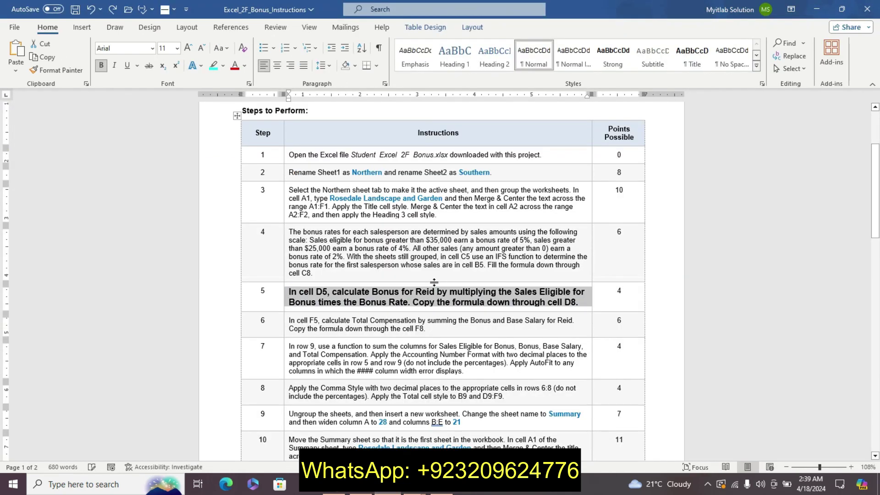
pyautogui.hotkey('ctrl', 'z')
# Make Word's step 6 instruction bold, larger and highlighted in turquoise
pyautogui.tripleClick(295, 322)
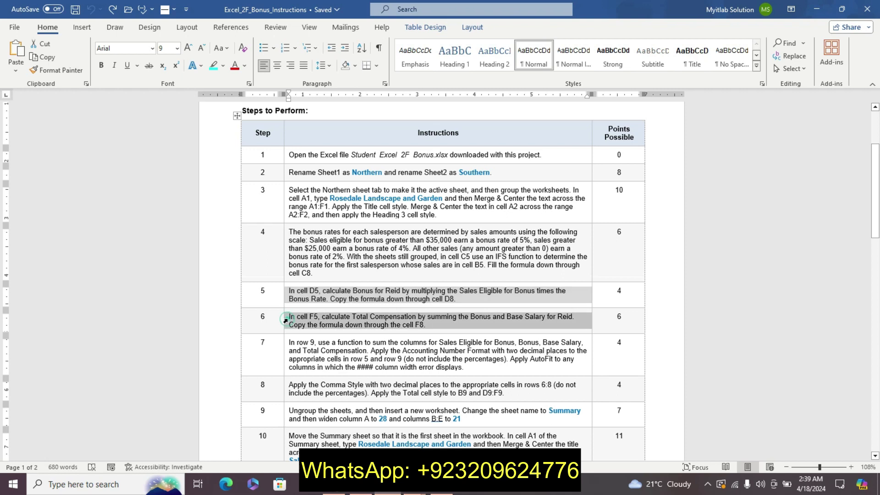
pyautogui.click(358, 284)
pyautogui.click(359, 284)
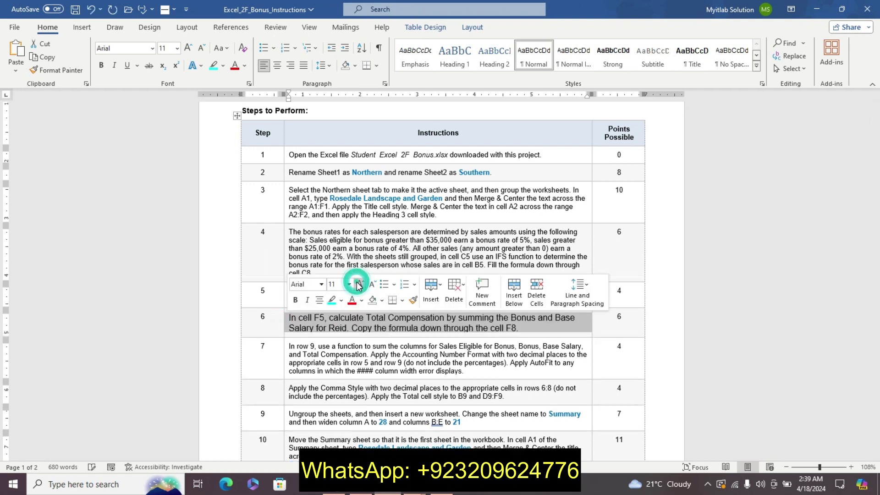
pyautogui.click(295, 300)
pyautogui.click(332, 300)
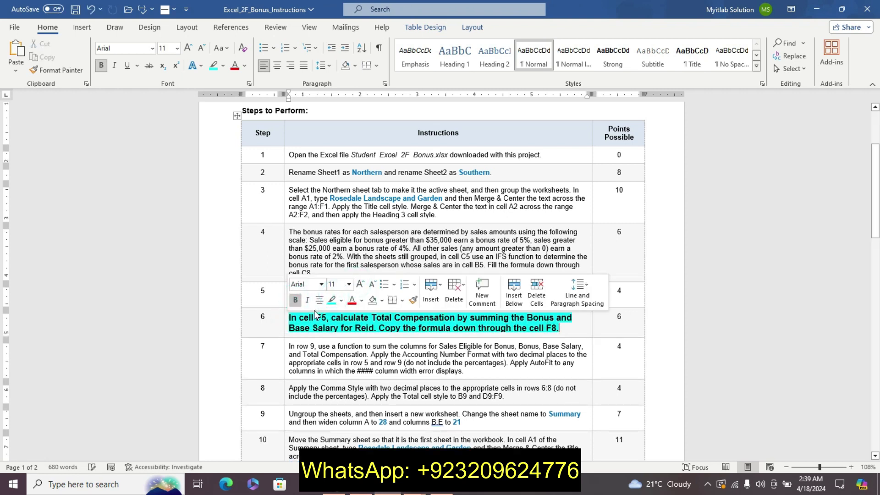
pyautogui.moveTo(574, 324); pyautogui.dragTo(288, 318)
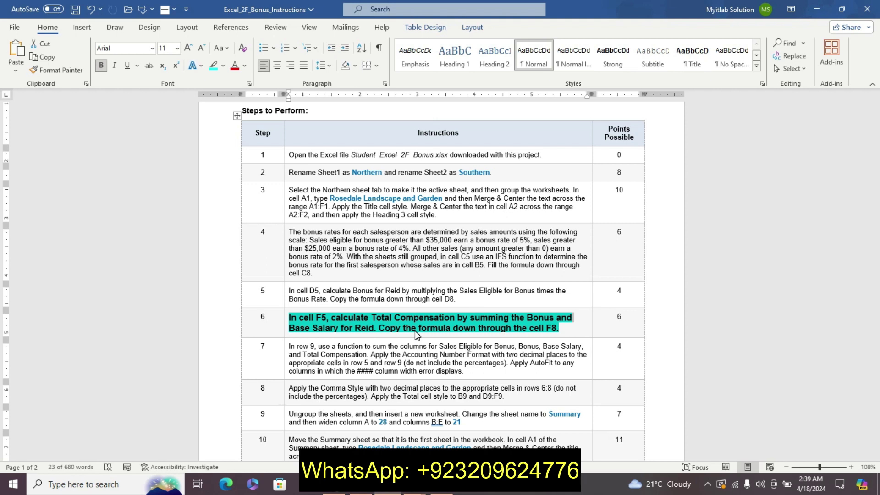
pyautogui.click(414, 330)
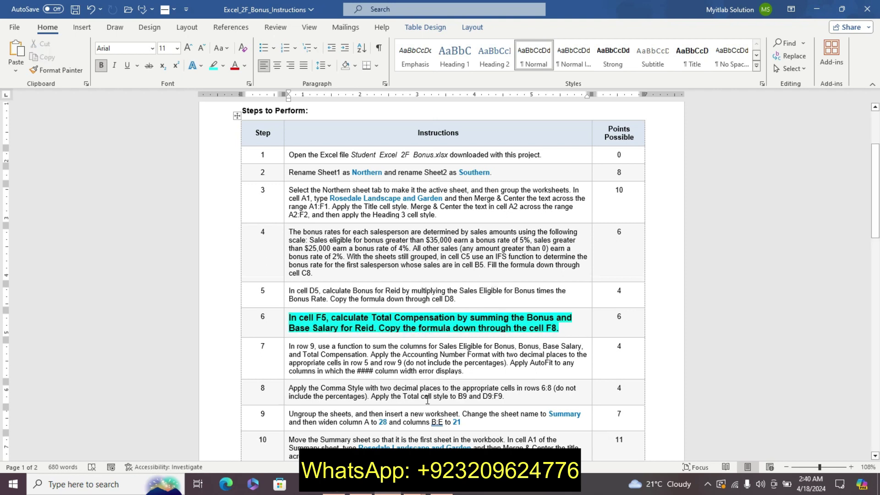
pyautogui.moveTo(411, 484)
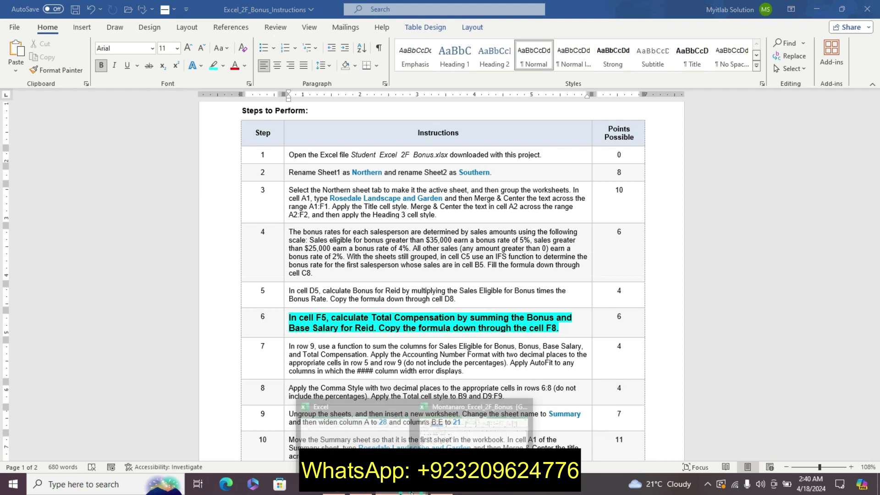
# Select Total cell B9 in Excel, then reselect step 6's text in Word
pyautogui.click(471, 426)
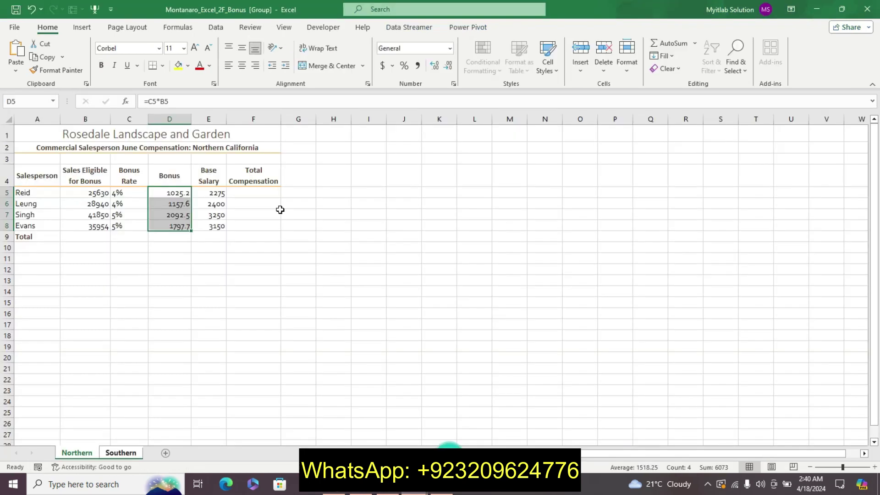
pyautogui.click(90, 237)
pyautogui.hotkey('alt', 'Tab')
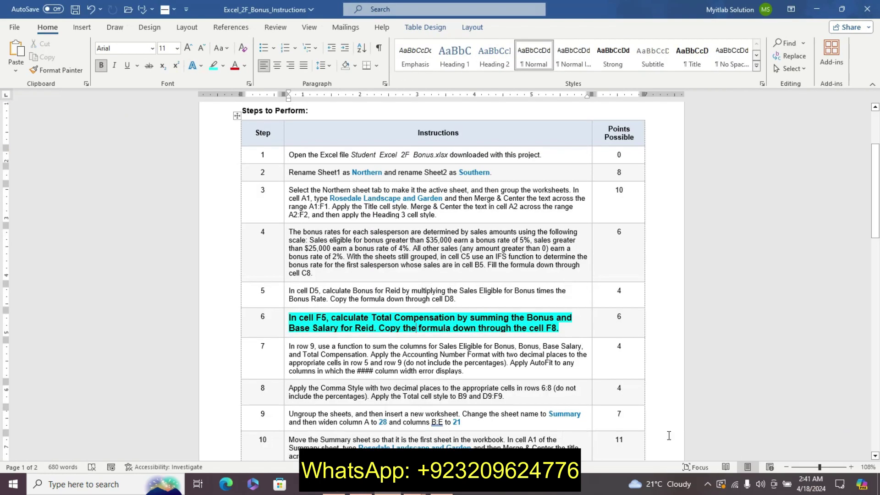
pyautogui.moveTo(290, 317); pyautogui.dragTo(558, 328)
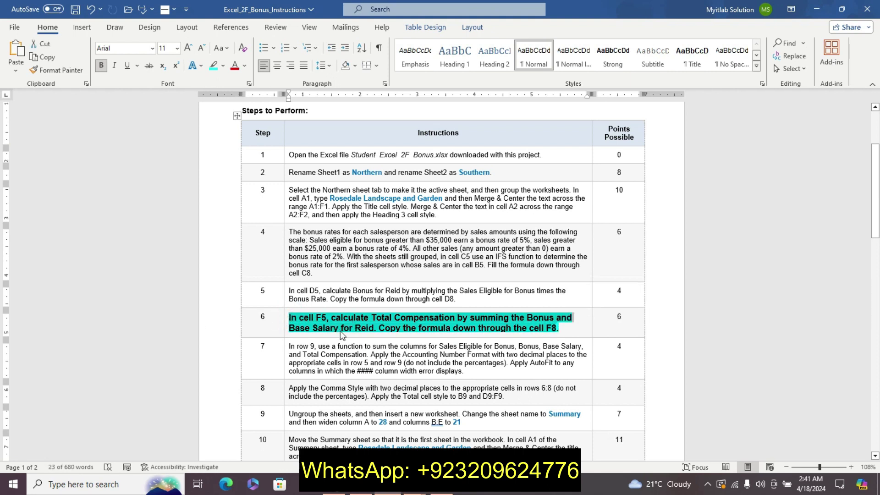
pyautogui.click(422, 492)
# Enter =SUM(E5,D5) in Total Compensation cell F5
pyautogui.click(494, 443)
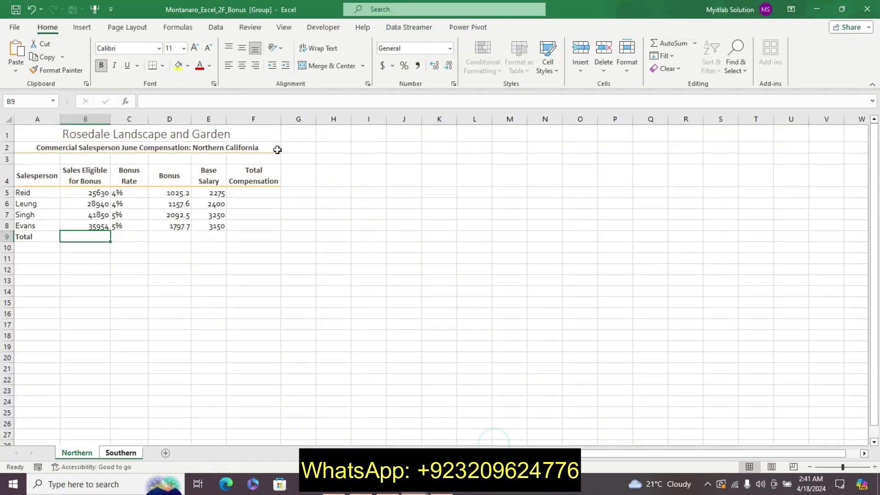
pyautogui.click(248, 191)
pyautogui.write('=')
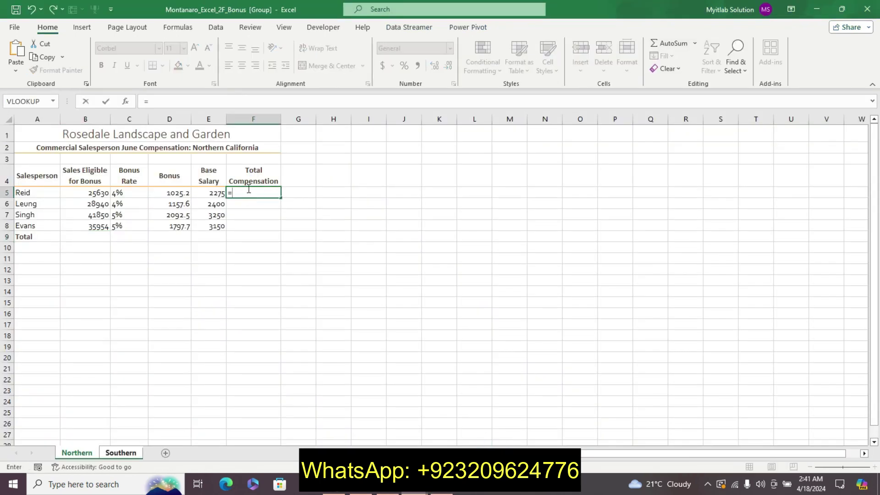
pyautogui.write('s')
pyautogui.press('BackSpace')
pyautogui.write('sum')
pyautogui.doubleClick(262, 205)
pyautogui.click(201, 194)
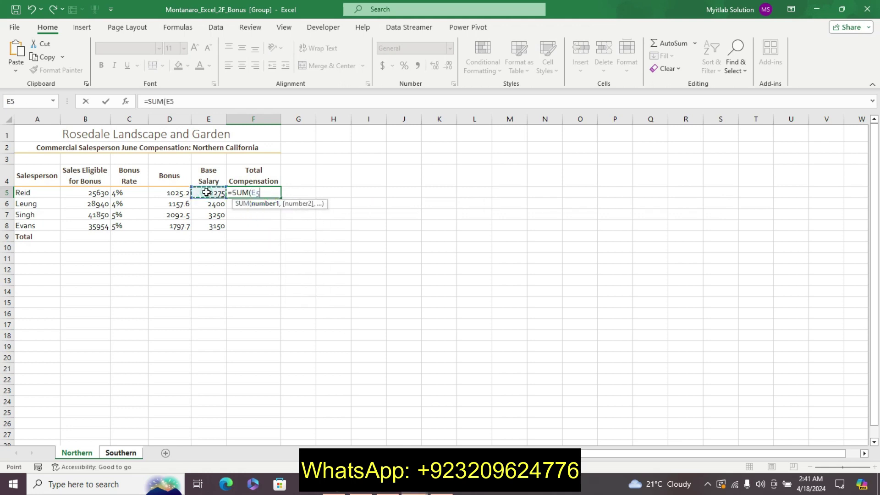
pyautogui.write(',')
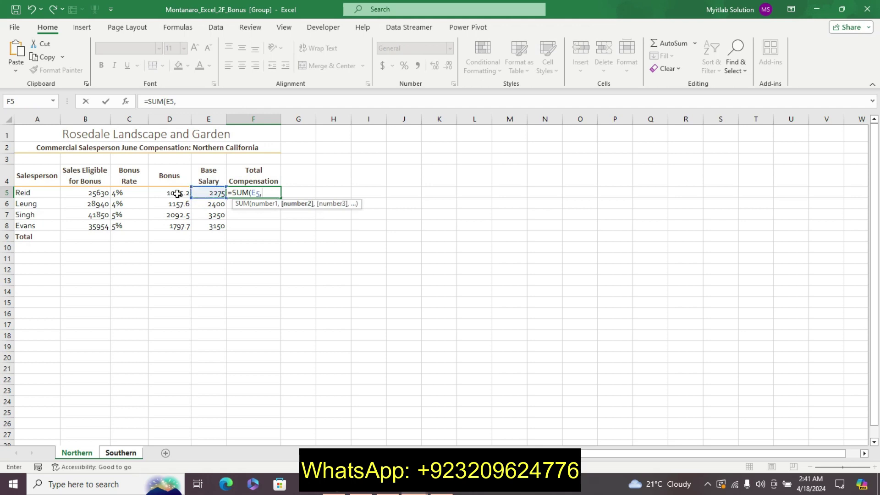
pyautogui.click(177, 193)
pyautogui.press('Return')
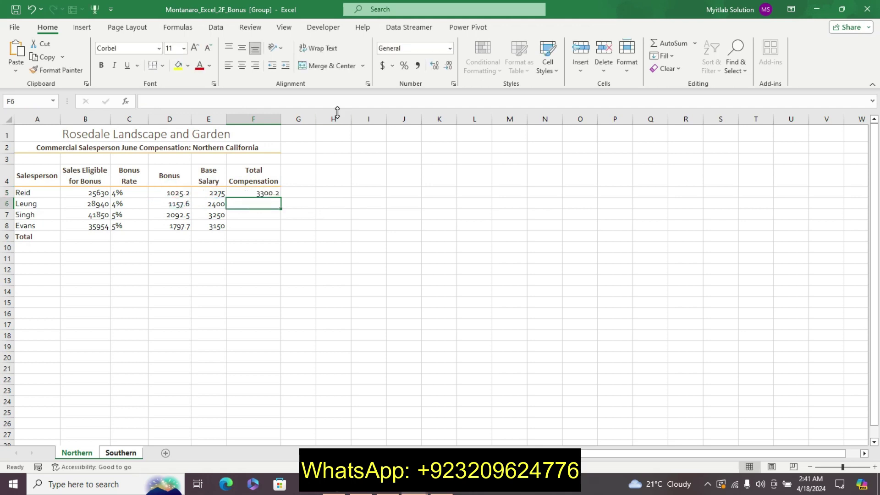
# Copy the F5 total formula down through F8
pyautogui.click(271, 192)
pyautogui.moveTo(280, 198); pyautogui.dragTo(276, 232)
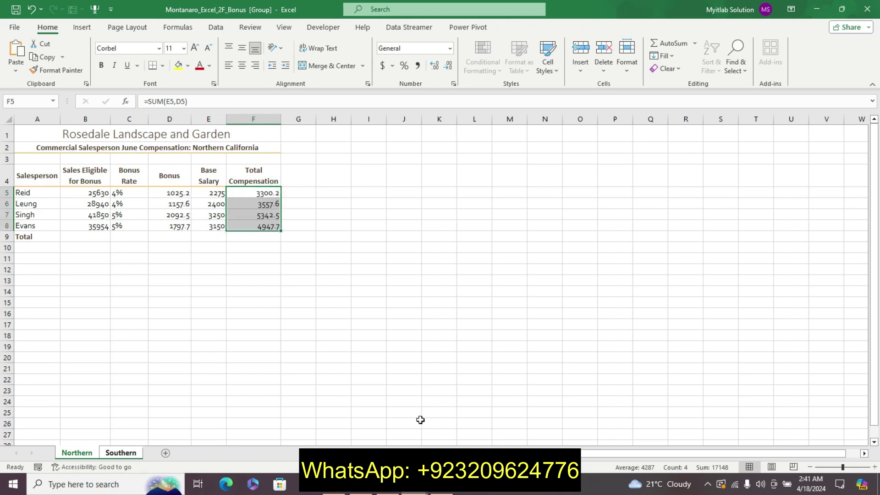
pyautogui.hotkey('alt', 'Tab')
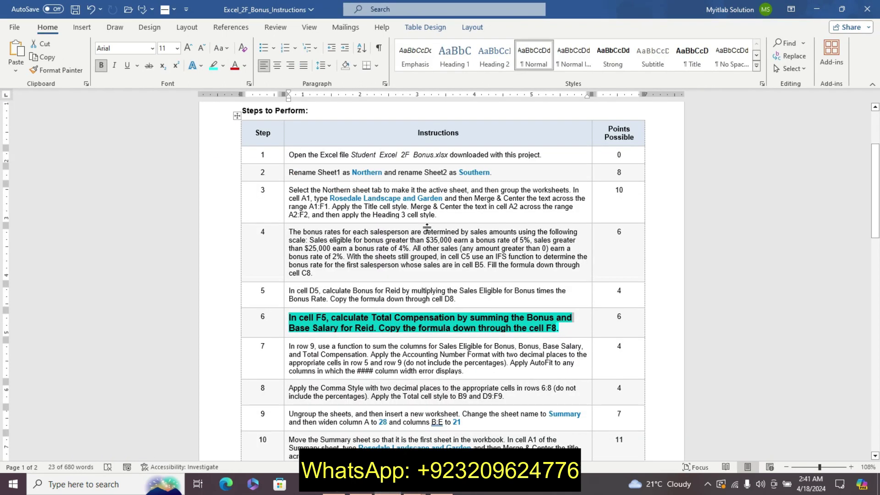
# Undo step 6's emphasis and make step 7 bold, larger and turquoise-highlighted
pyautogui.hotkey('ctrl', 'z')
pyautogui.hotkey('ctrl', 'z')
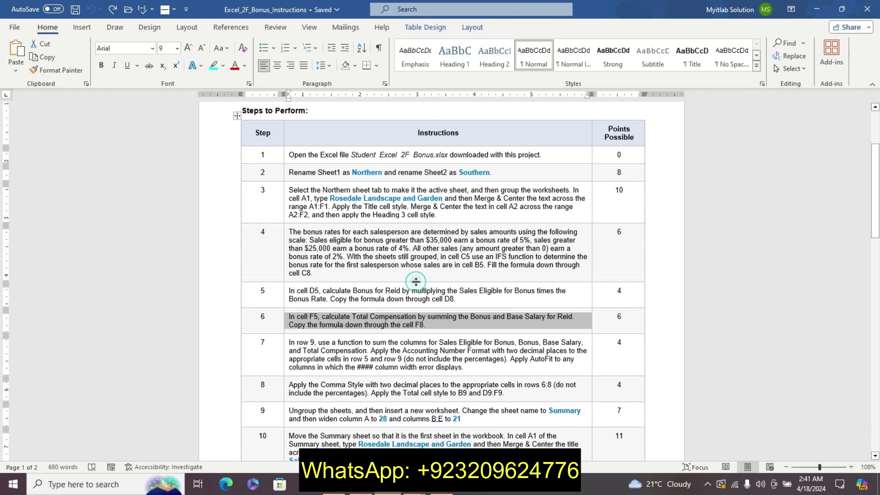
pyautogui.moveTo(876, 207); pyautogui.dragTo(876, 227)
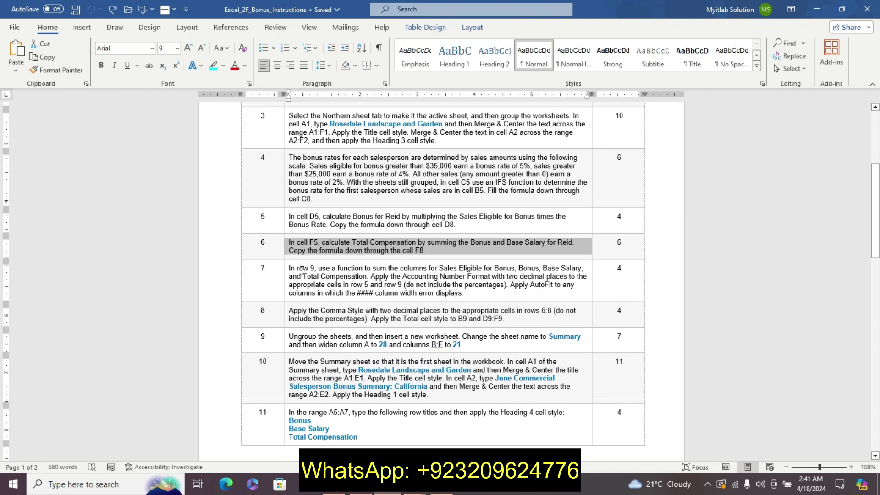
pyautogui.click(285, 274)
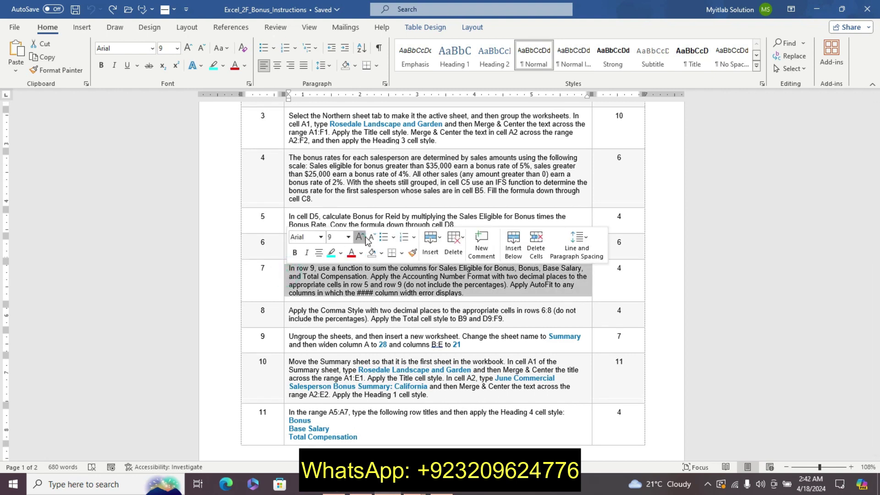
pyautogui.click(360, 236)
pyautogui.click(360, 237)
pyautogui.click(294, 253)
pyautogui.click(330, 251)
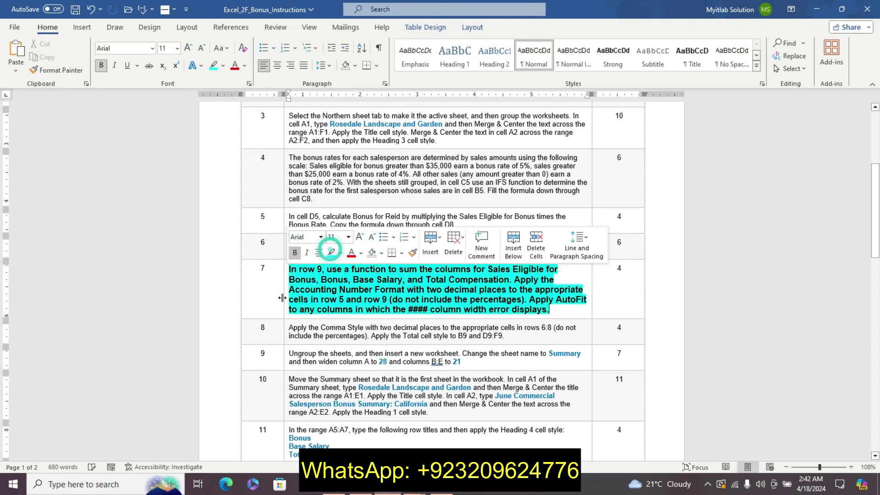
pyautogui.click(282, 274)
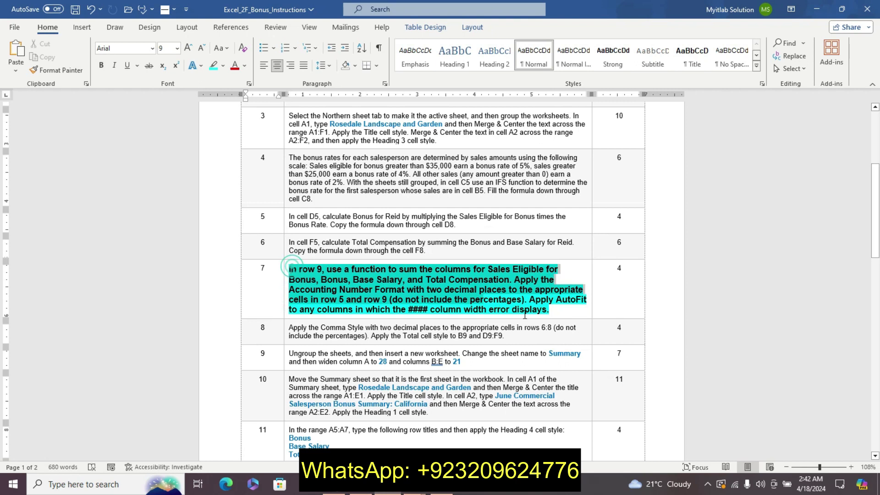
pyautogui.tripleClick(553, 313)
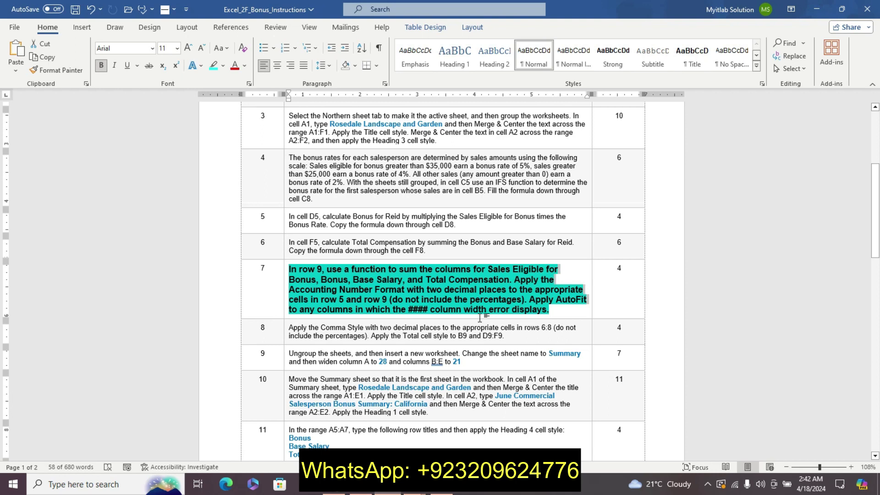
# AutoSum each column into Total row B9:F9 and apply Accounting Number Format
pyautogui.moveTo(412, 483)
pyautogui.click(443, 443)
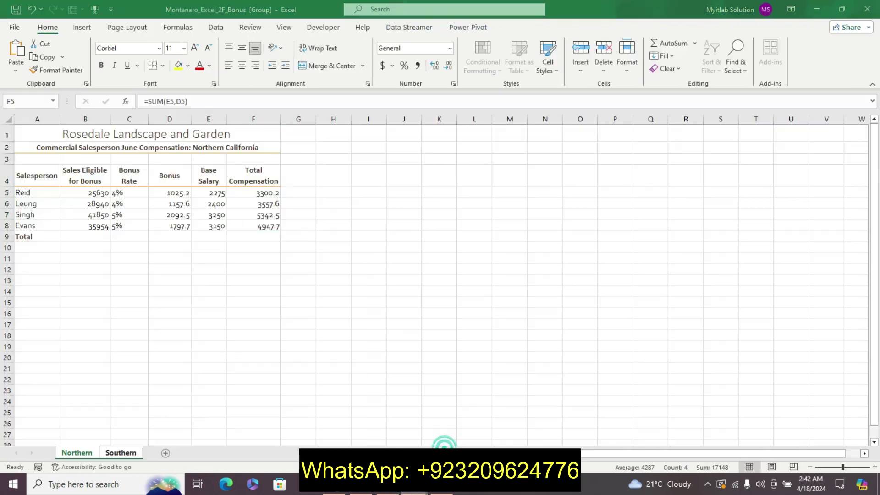
pyautogui.moveTo(97, 236); pyautogui.dragTo(254, 236)
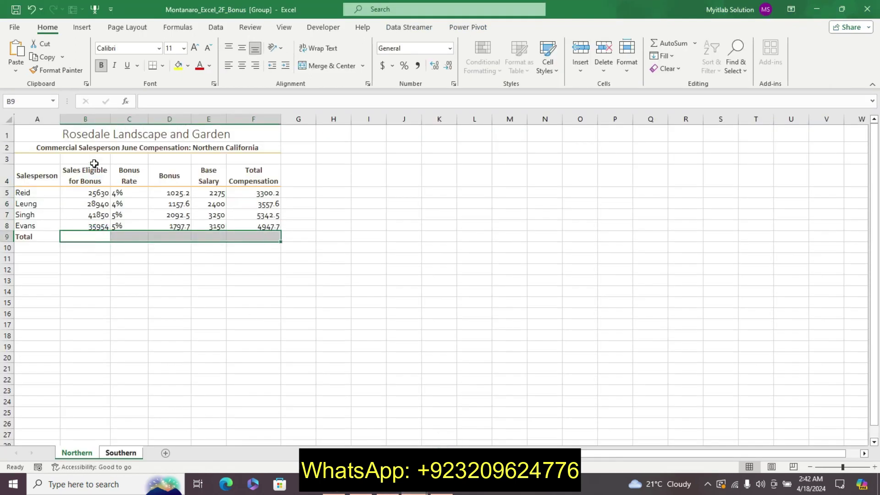
pyautogui.doubleClick(669, 42)
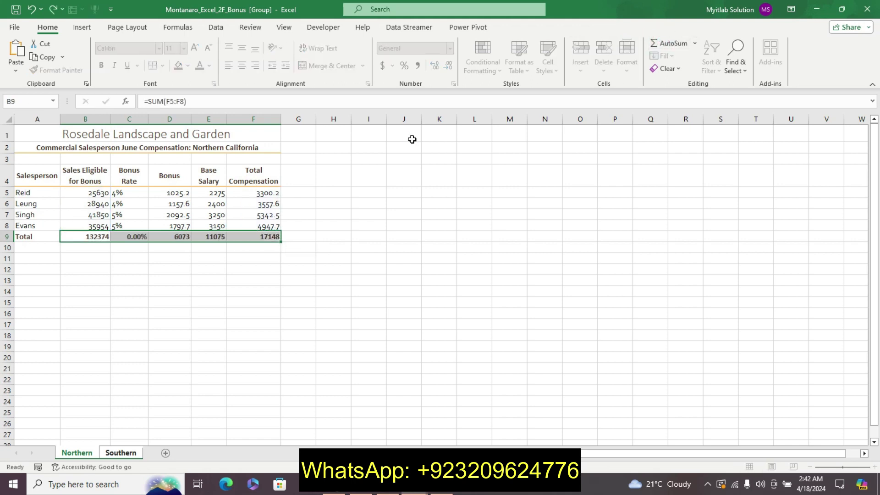
pyautogui.click(387, 484)
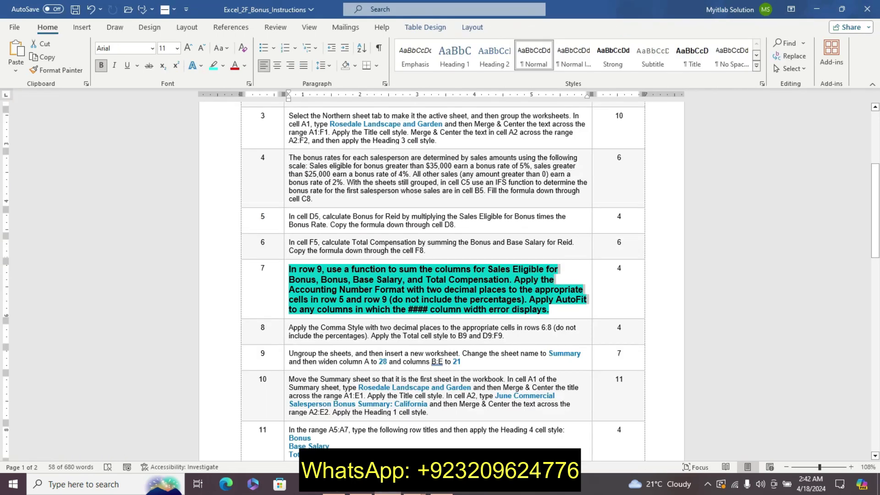
pyautogui.hotkey('alt', 'Tab')
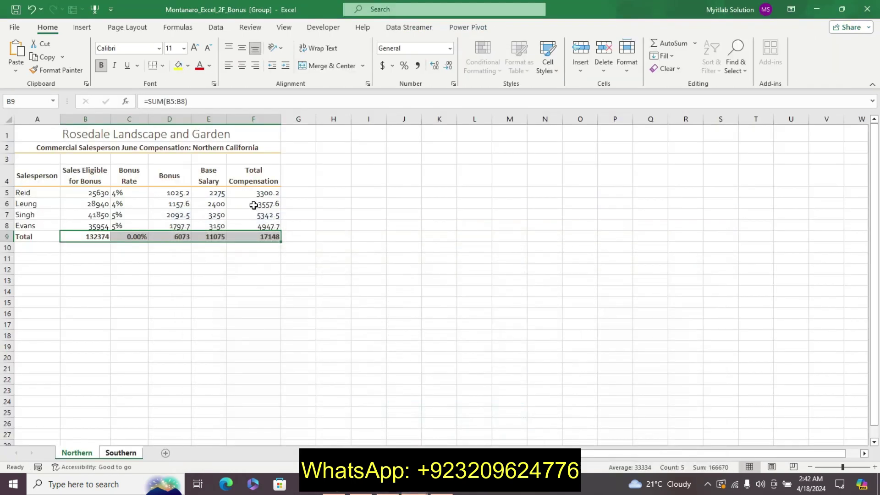
pyautogui.click(382, 67)
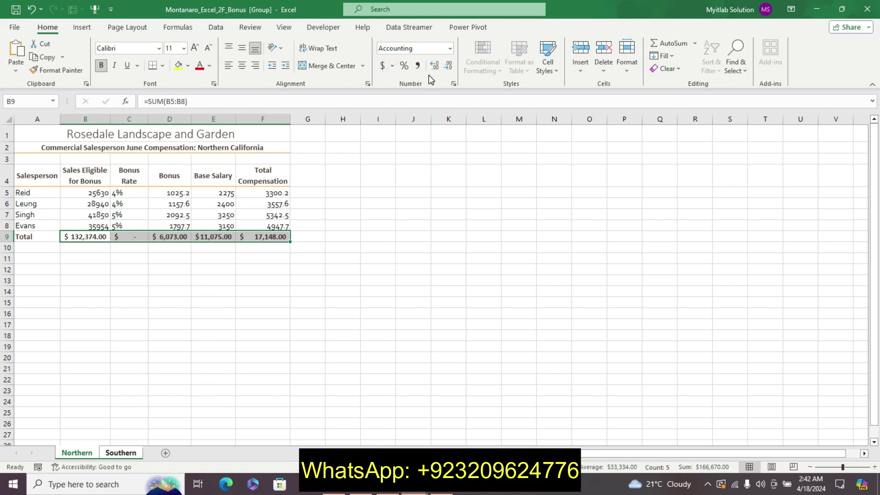
pyautogui.click(393, 491)
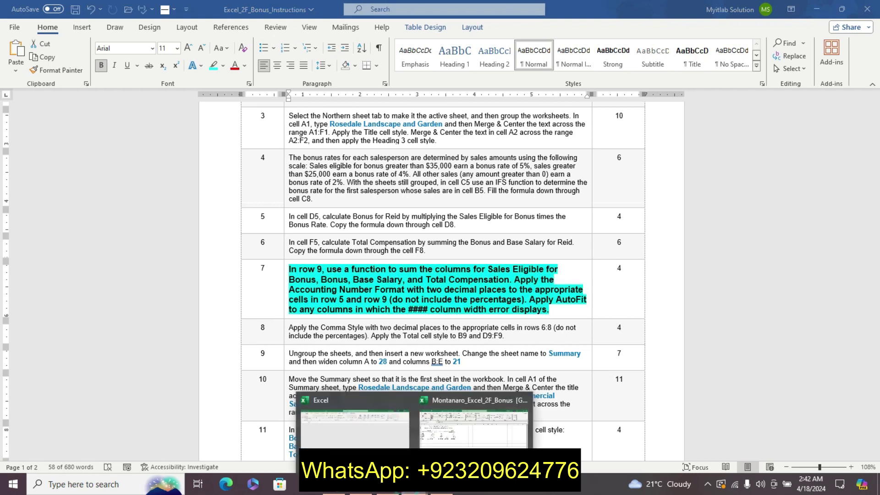
pyautogui.moveTo(280, 484)
pyautogui.click(430, 442)
# AutoFit columns B, C, D, E and F to their contents
pyautogui.click(86, 120)
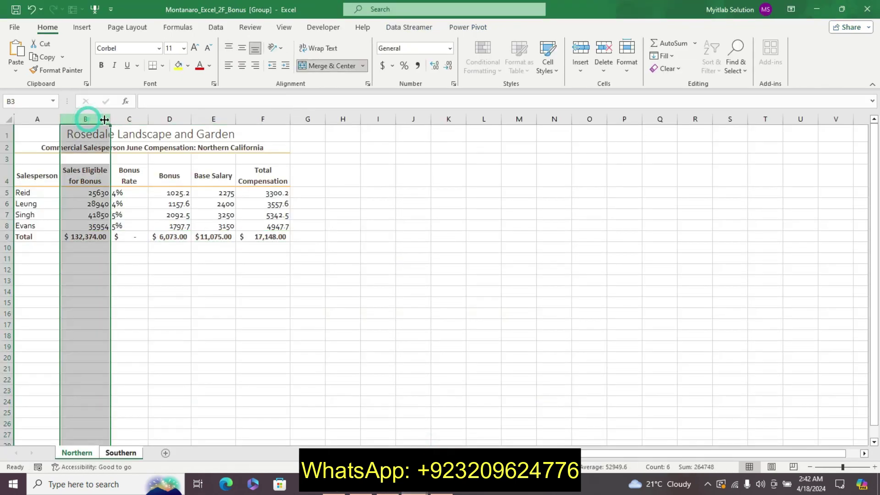
pyautogui.doubleClick(111, 119)
pyautogui.click(127, 119)
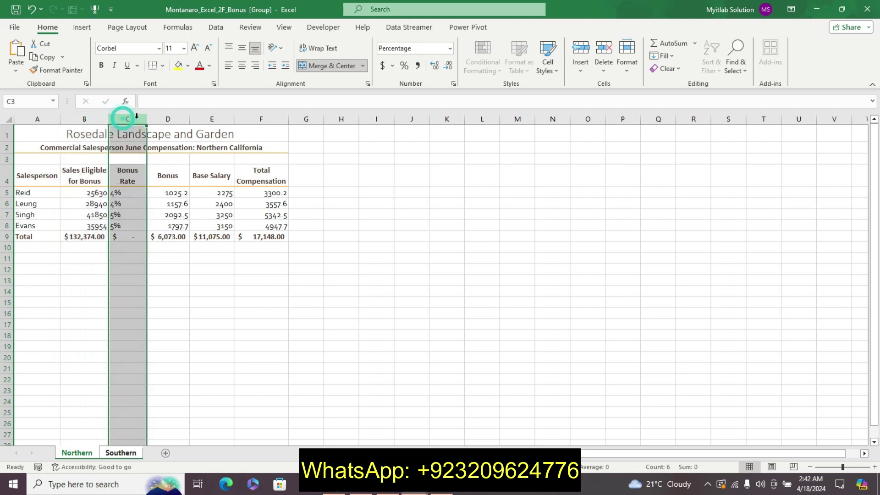
pyautogui.doubleClick(144, 119)
pyautogui.click(155, 119)
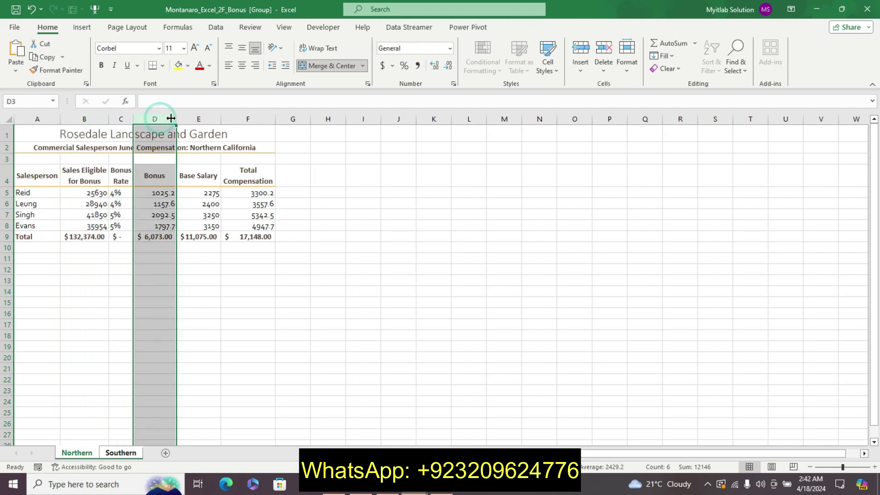
pyautogui.doubleClick(178, 119)
pyautogui.click(197, 119)
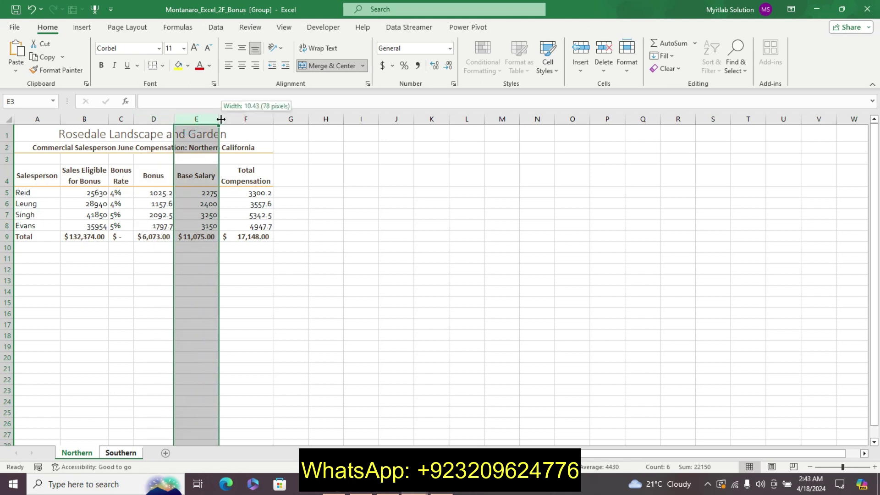
pyautogui.doubleClick(219, 118)
pyautogui.click(242, 119)
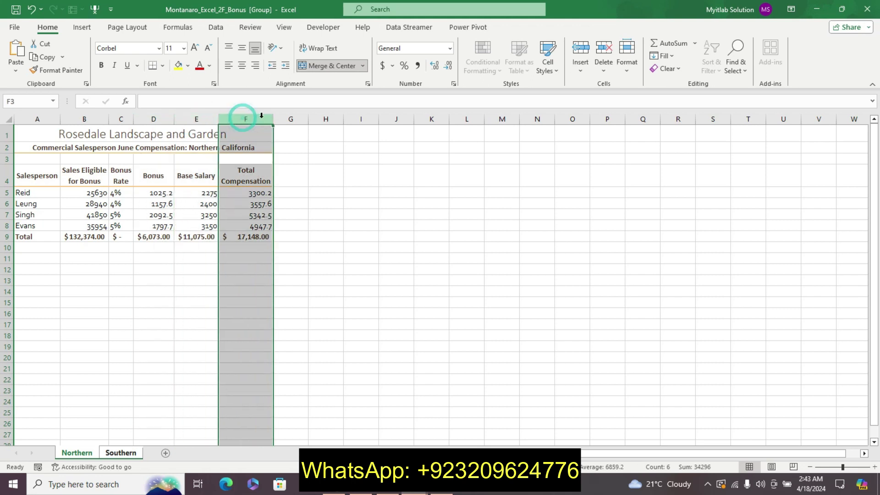
pyautogui.doubleClick(273, 119)
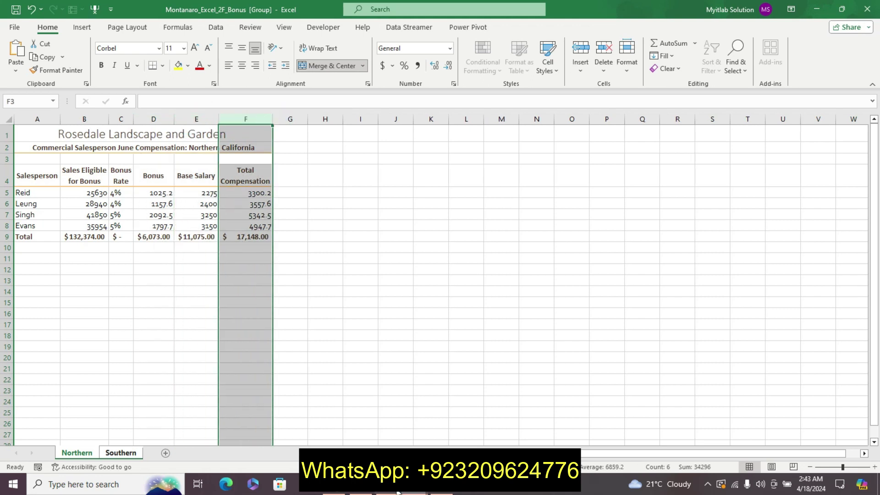
pyautogui.click(398, 492)
# Undo the highlight, bold and font size on step 7's instruction
pyautogui.hotkey('ctrl', 'z')
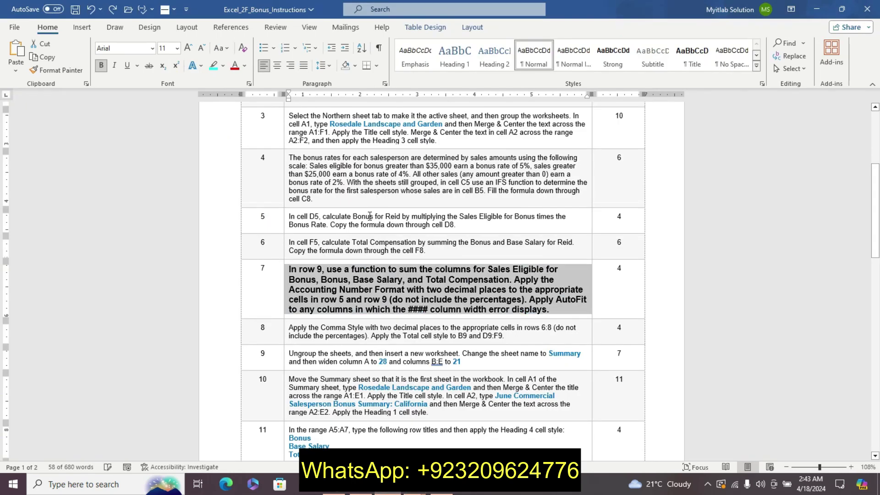
pyautogui.hotkey('ctrl', 'z')
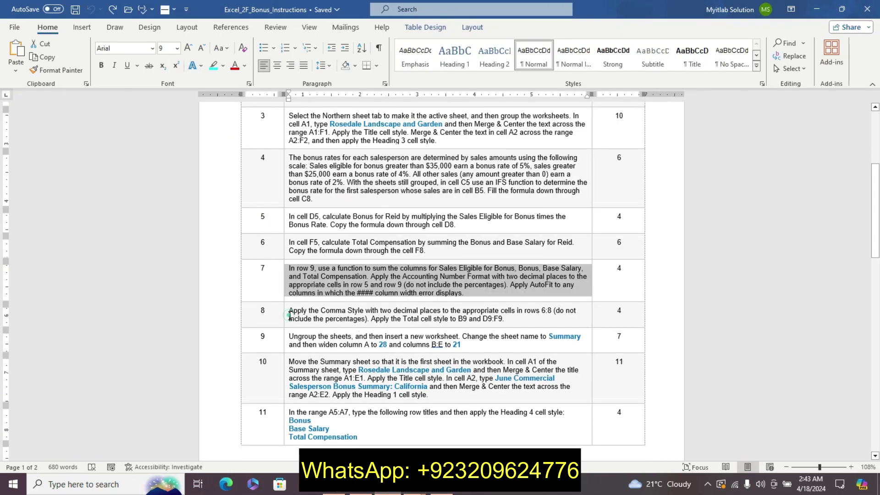
pyautogui.click(289, 318)
# Enlarge, bold and teal-highlight step 8's instruction, then undo that formatting
pyautogui.tripleClick(311, 309)
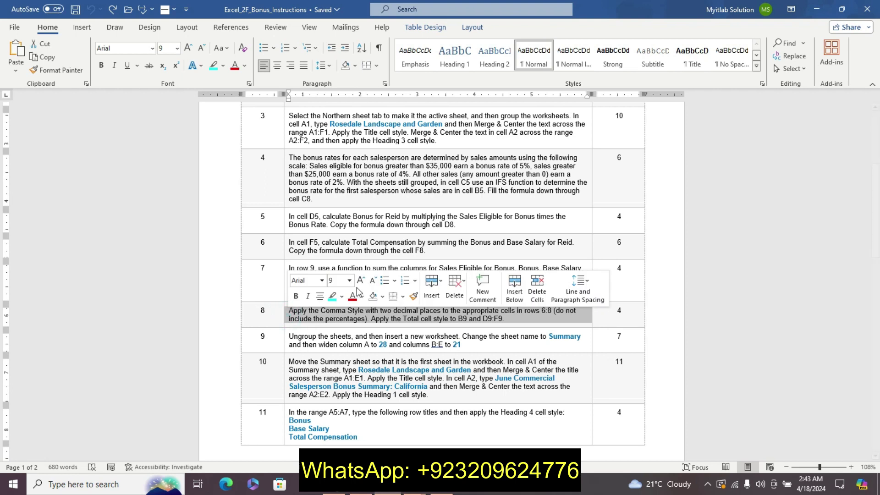
pyautogui.click(361, 280)
pyautogui.click(361, 280)
pyautogui.click(296, 296)
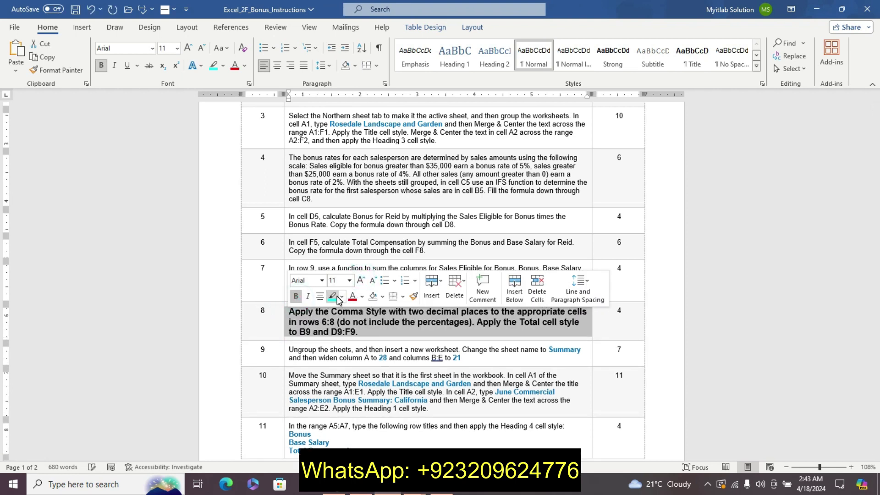
pyautogui.click(334, 296)
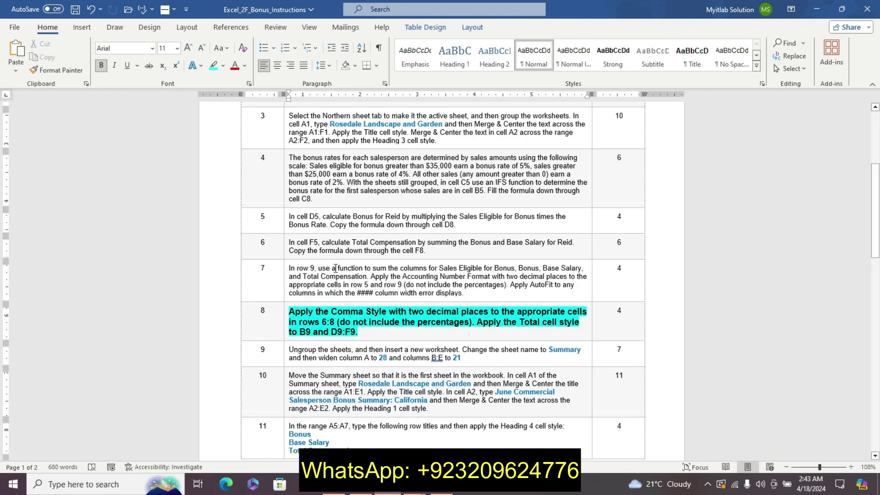
pyautogui.hotkey('ctrl', 'z')
pyautogui.hotkey('ctrl', 'z')
pyautogui.hotkey('ctrl', 'z')
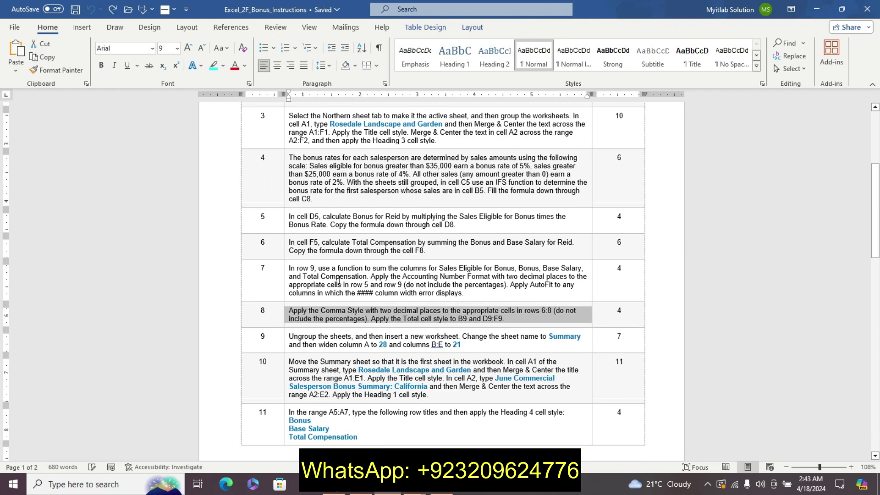
# Apply Accounting format to Reid's row 5 amounts B5:F5, then return to the Word instructions
pyautogui.moveTo(315, 281); pyautogui.dragTo(404, 284)
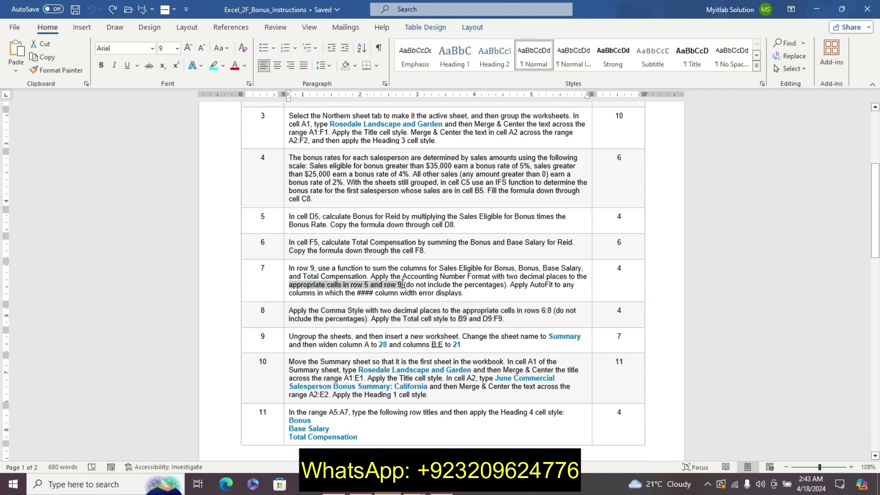
pyautogui.click(473, 431)
pyautogui.moveTo(87, 193)
pyautogui.mouseDown()
pyautogui.moveTo(279, 193)
pyautogui.moveTo(240, 192)
pyautogui.mouseUp()
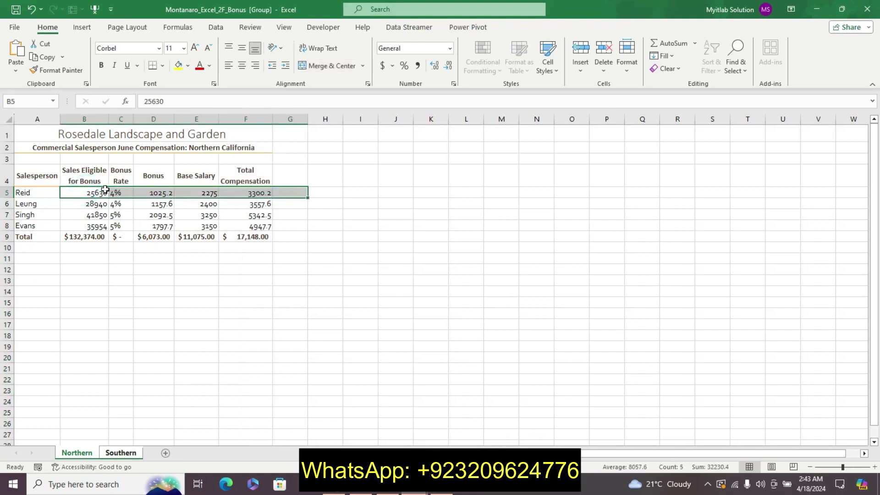
pyautogui.click(382, 65)
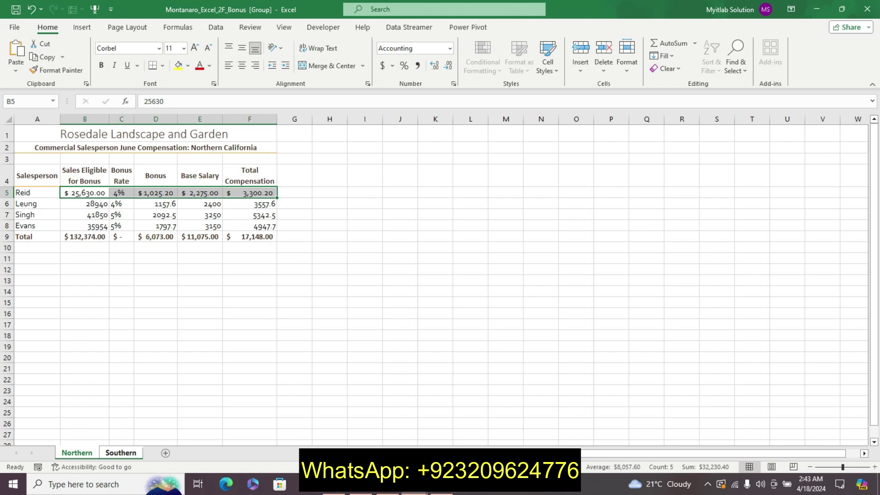
pyautogui.click(388, 486)
pyautogui.click(381, 314)
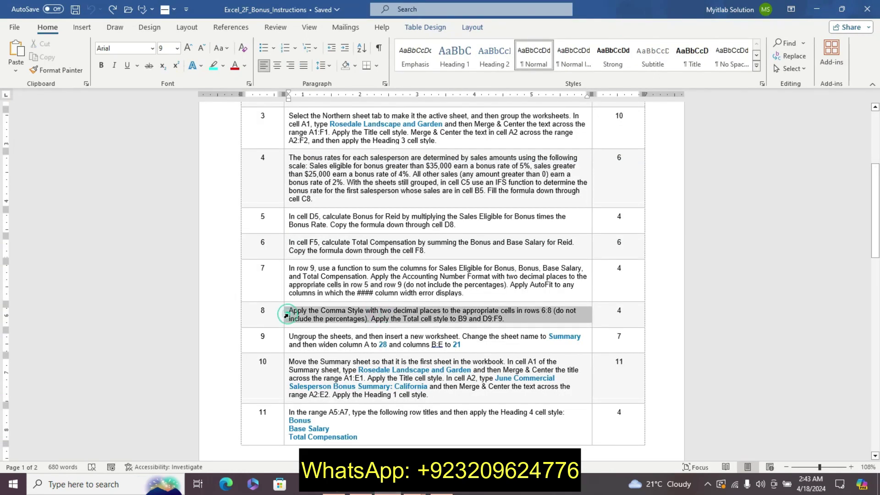
# Grow, bold and teal-highlight step 8's Comma Style instruction, then go back to the bonus workbook
pyautogui.click(285, 315)
pyautogui.click(361, 279)
pyautogui.click(361, 279)
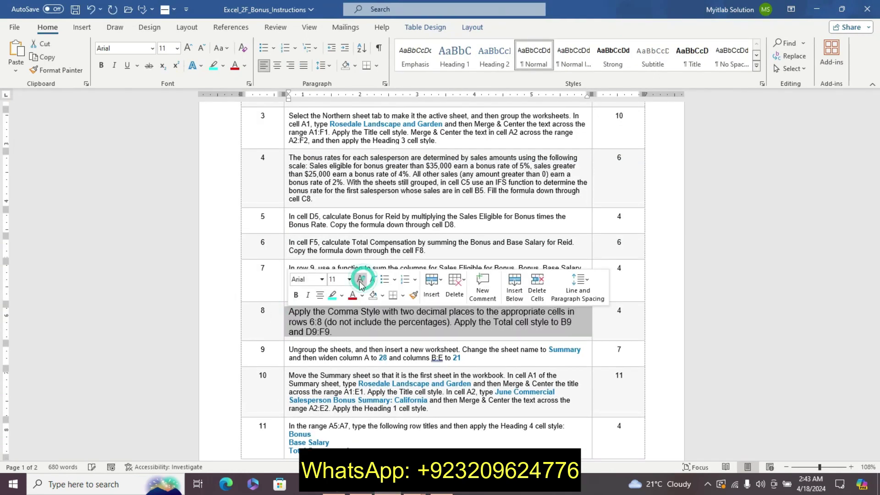
pyautogui.click(295, 294)
pyautogui.click(333, 294)
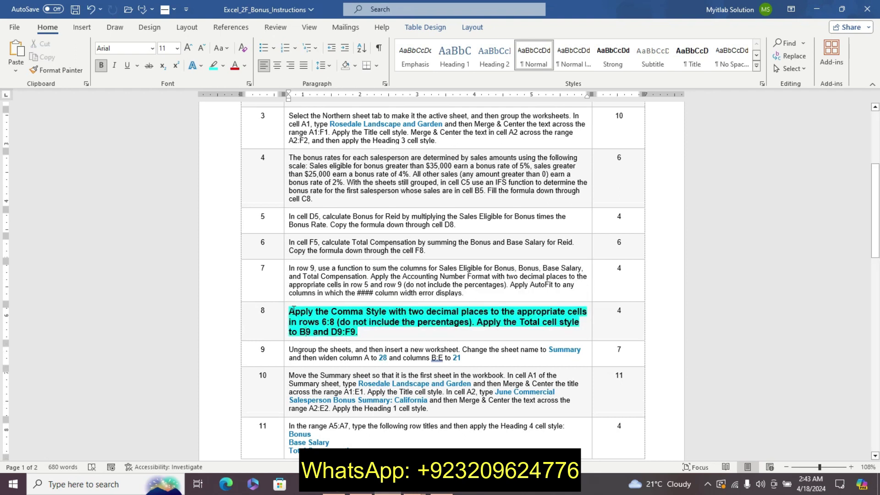
pyautogui.click(285, 320)
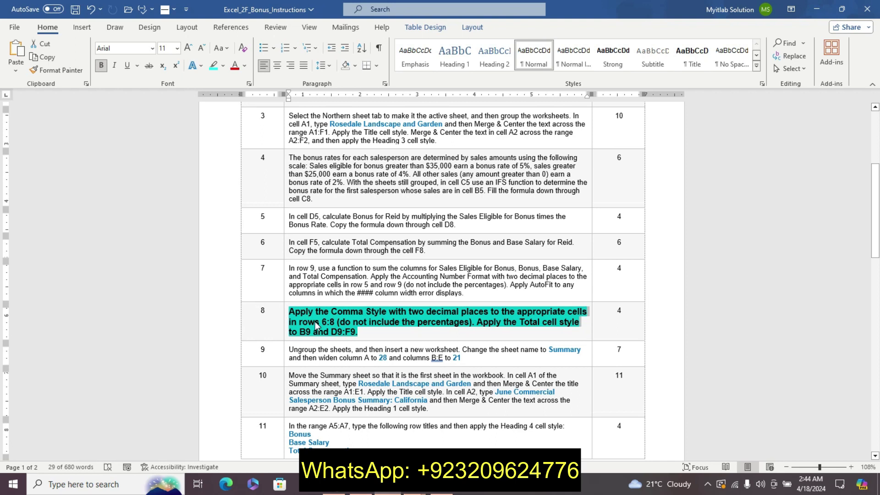
pyautogui.moveTo(409, 489)
pyautogui.click(473, 428)
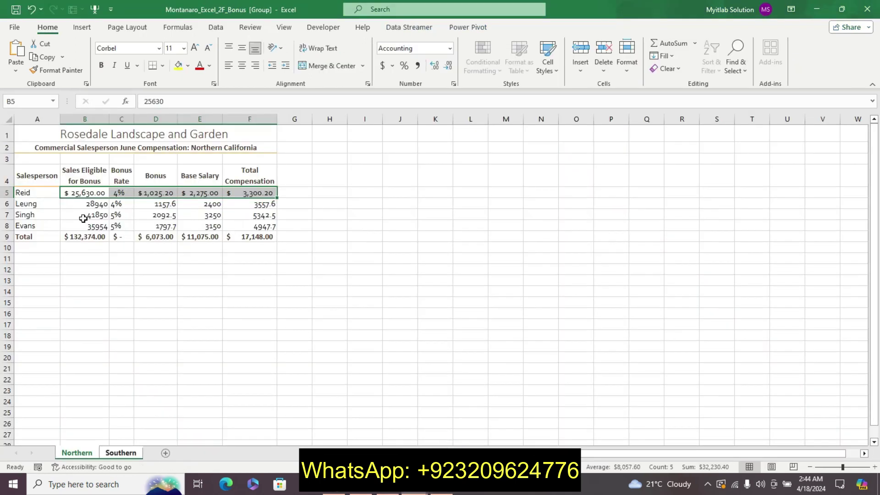
# Apply Comma Style to the amounts in B6:F8 and check the Word instructions
pyautogui.moveTo(80, 204); pyautogui.dragTo(237, 222)
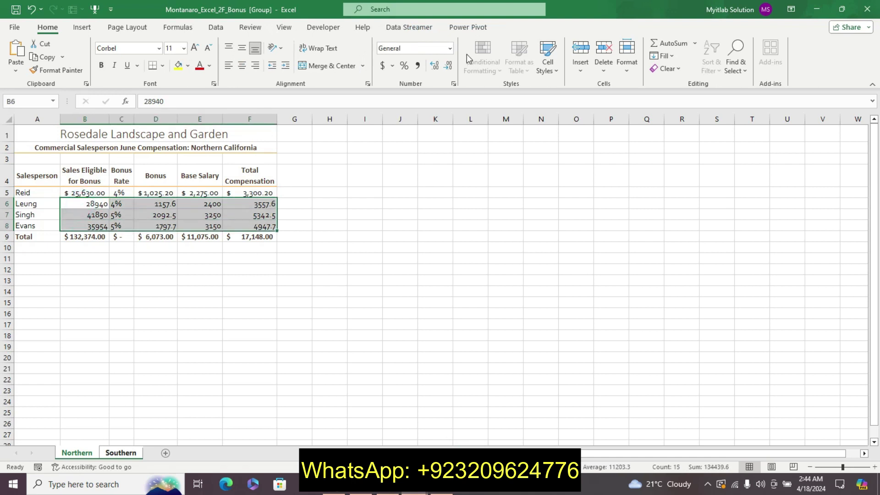
pyautogui.click(417, 67)
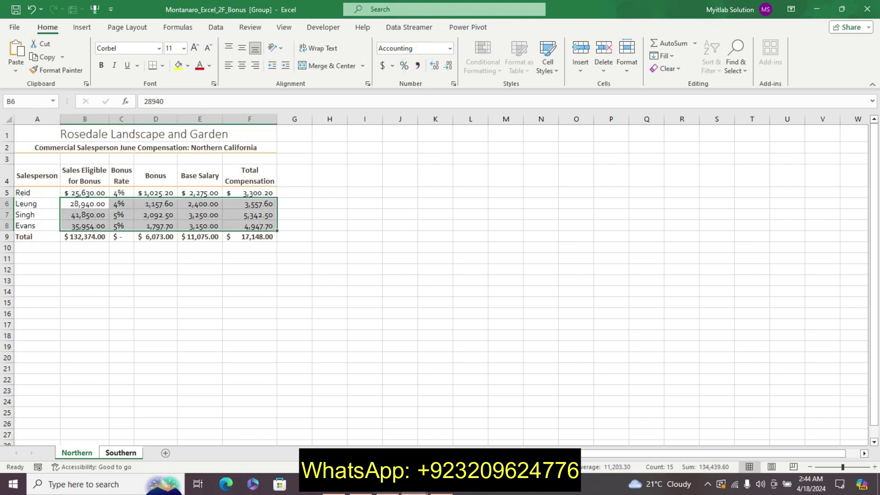
pyautogui.click(384, 492)
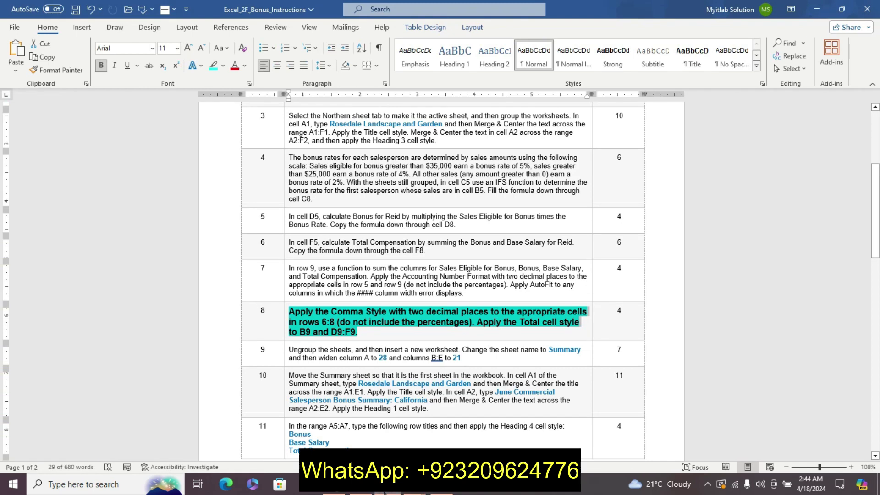
pyautogui.moveTo(410, 492)
pyautogui.click(474, 429)
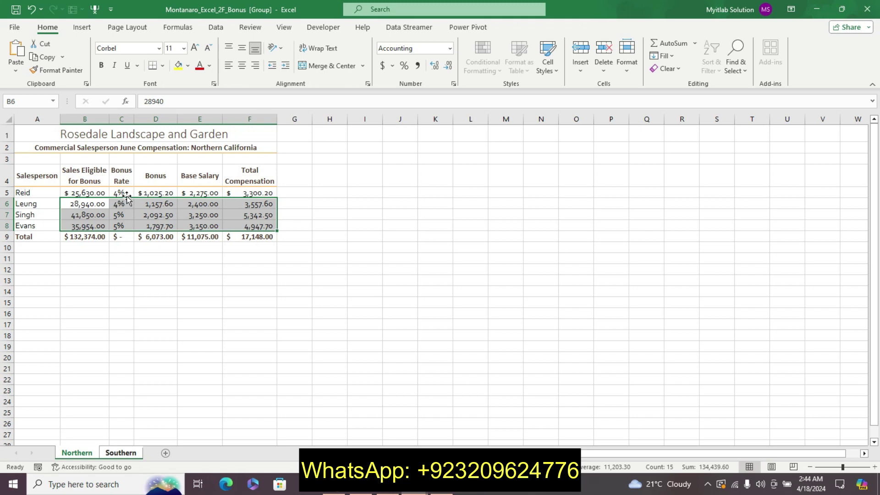
# Decrease the decimals shown for C5's bonus rate, reselect B6:F8, and switch to Word
pyautogui.click(121, 193)
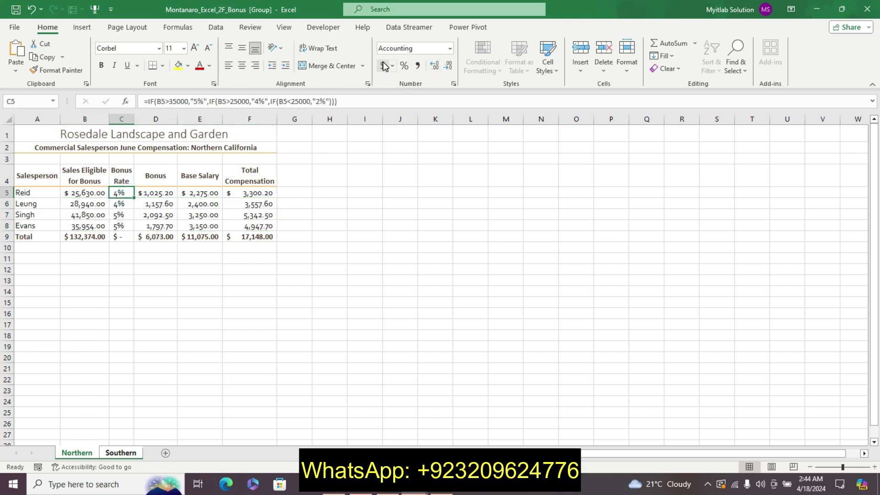
pyautogui.click(440, 70)
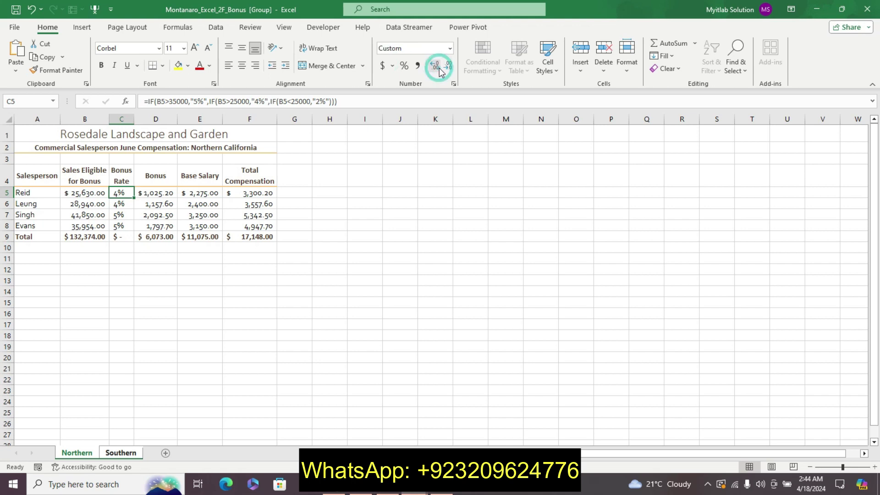
pyautogui.moveTo(82, 204); pyautogui.dragTo(216, 215)
pyautogui.moveTo(294, 219); pyautogui.dragTo(260, 227)
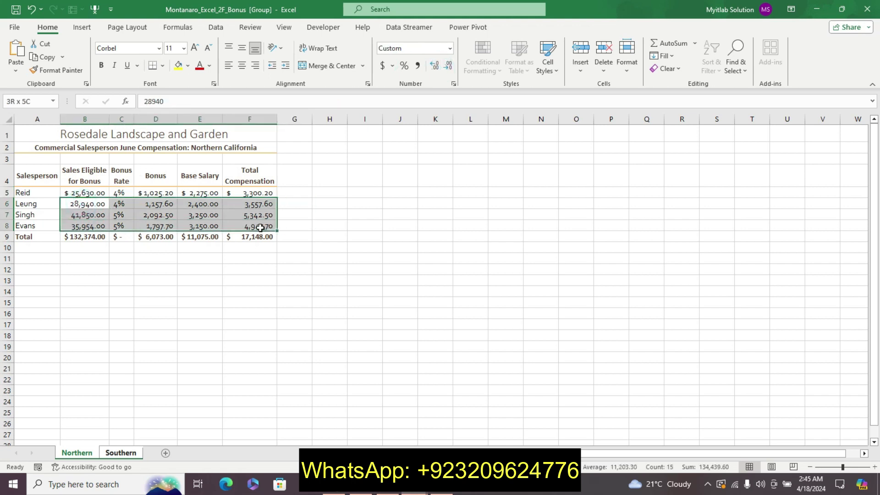
pyautogui.hotkey('alt', 'Tab')
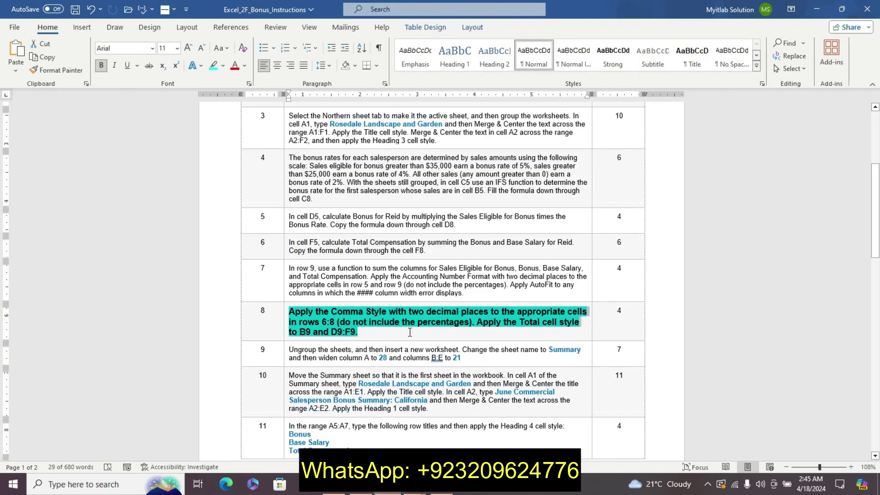
pyautogui.click(476, 325)
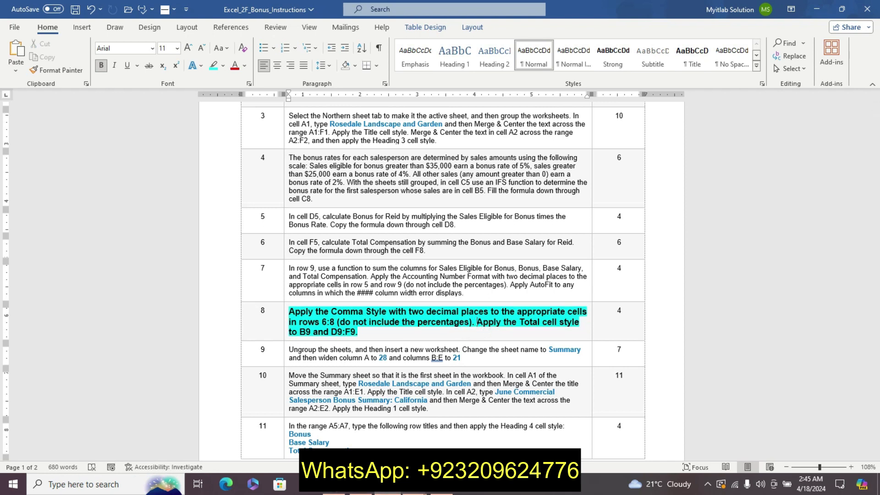
# Apply the Total cell style to B9, then to D9:F9
pyautogui.moveTo(279, 484)
pyautogui.click(474, 424)
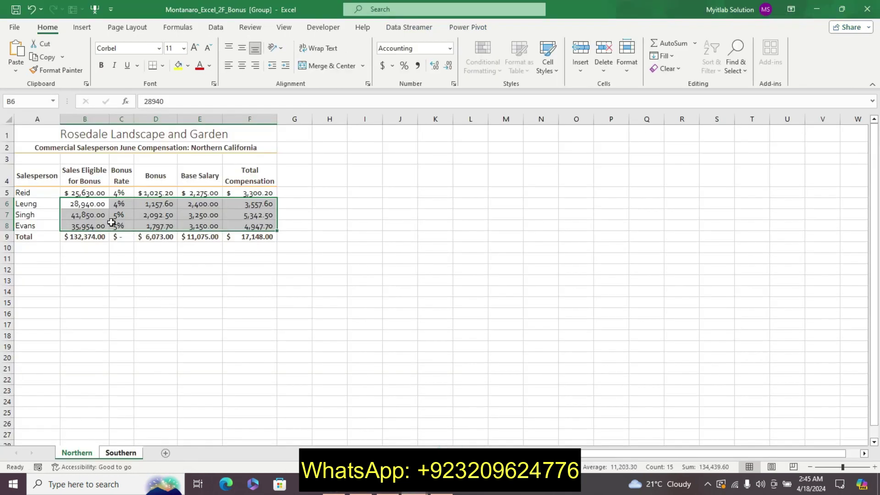
pyautogui.click(91, 234)
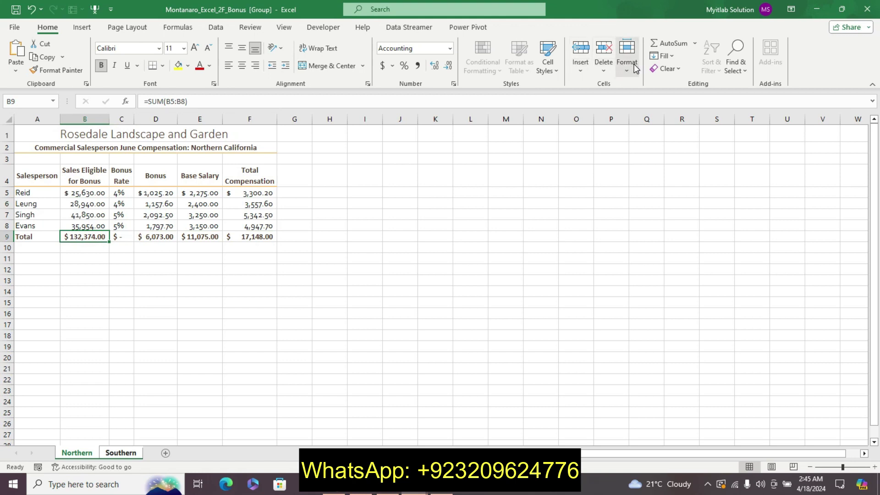
pyautogui.click(549, 71)
pyautogui.click(833, 220)
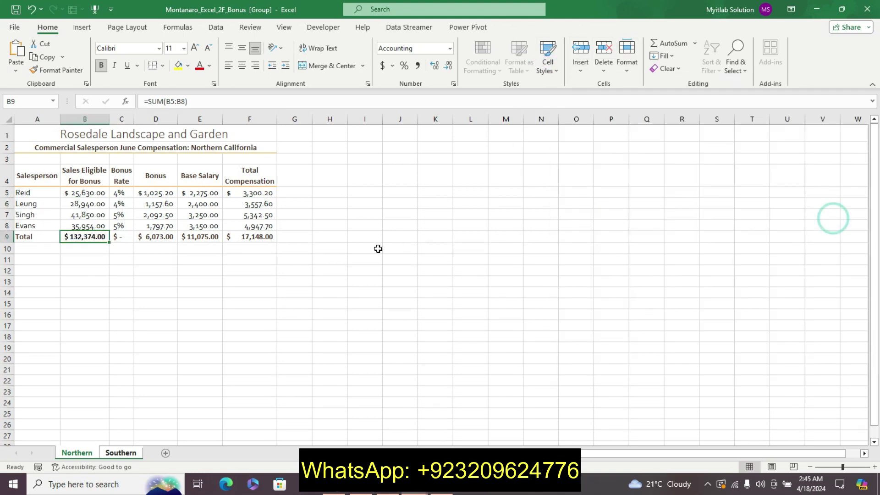
pyautogui.moveTo(163, 232); pyautogui.dragTo(252, 236)
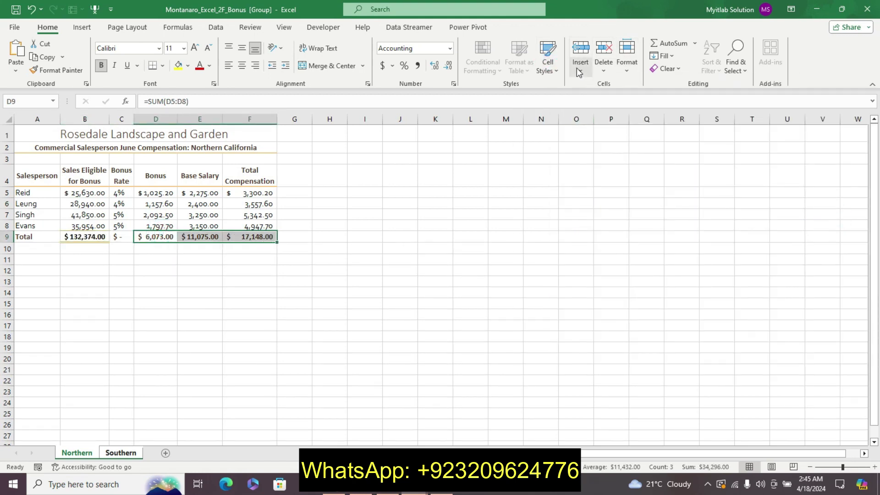
pyautogui.click(553, 68)
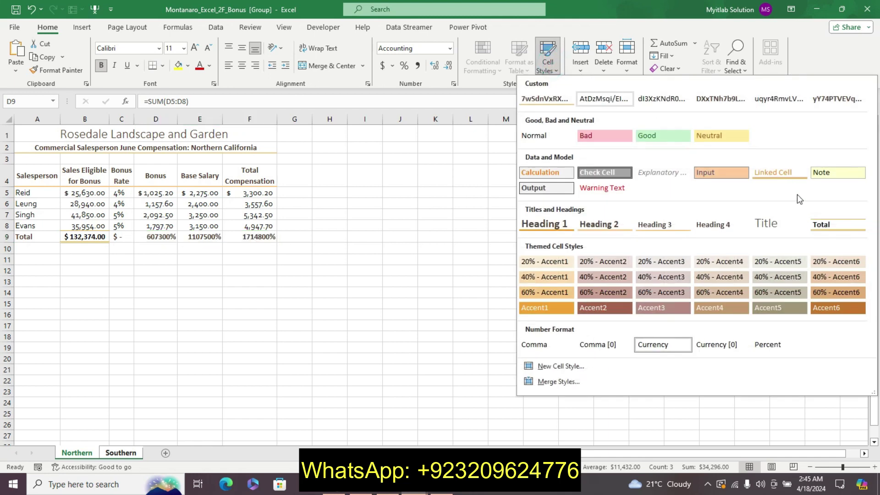
pyautogui.click(826, 226)
pyautogui.click(437, 259)
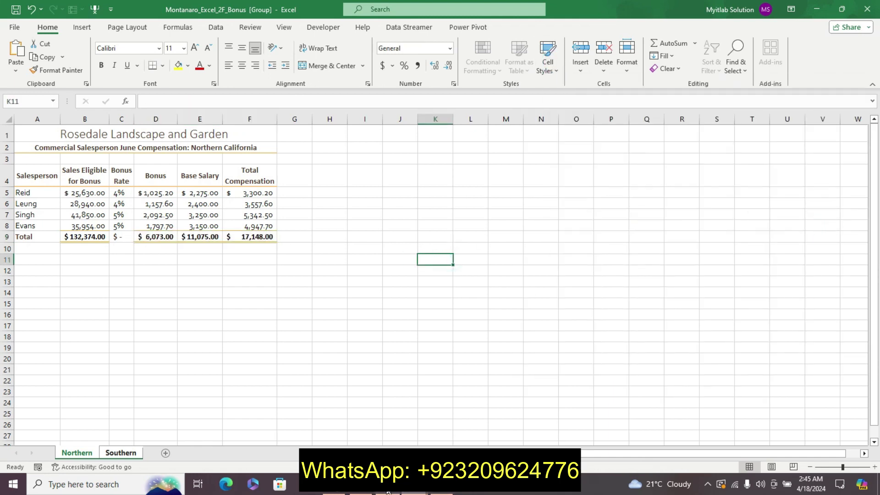
# Back in Word, undo step 8's highlight, accidentally replacing its instruction text with 'z'
pyautogui.hotkey('alt', 'Tab')
pyautogui.click(418, 360)
pyautogui.hotkey('ctrl', 'z')
pyautogui.hotkey('ctrl', 'z')
pyautogui.write('z')
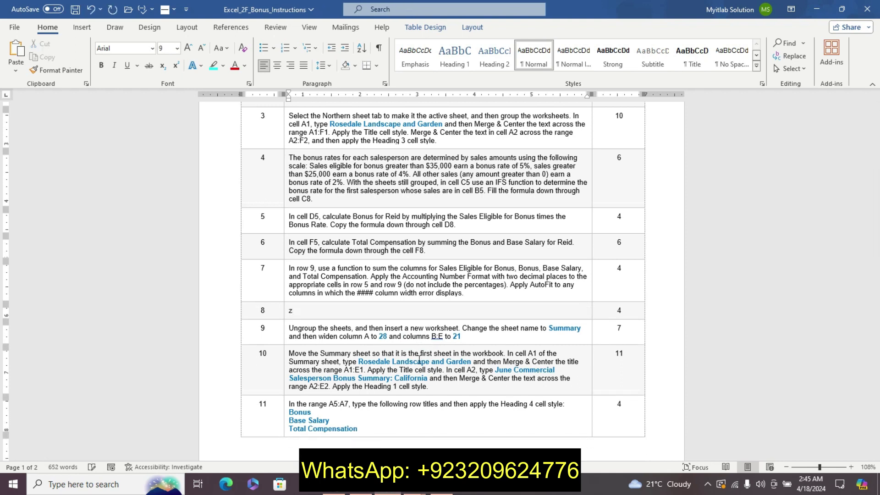
pyautogui.hotkey('ctrl', 'z')
# Undo the 'z' replacement of step 8's text and return to the completed Excel table
pyautogui.click(388, 362)
pyautogui.moveTo(873, 284); pyautogui.dragTo(858, 105)
pyautogui.moveTo(387, 484)
pyautogui.click(470, 432)
pyautogui.click(372, 324)
pyautogui.click(221, 380)
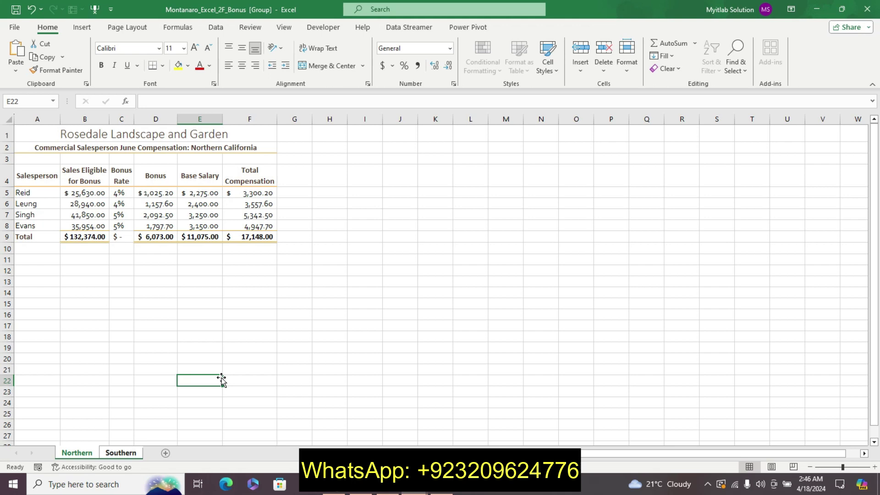
pyautogui.click(285, 337)
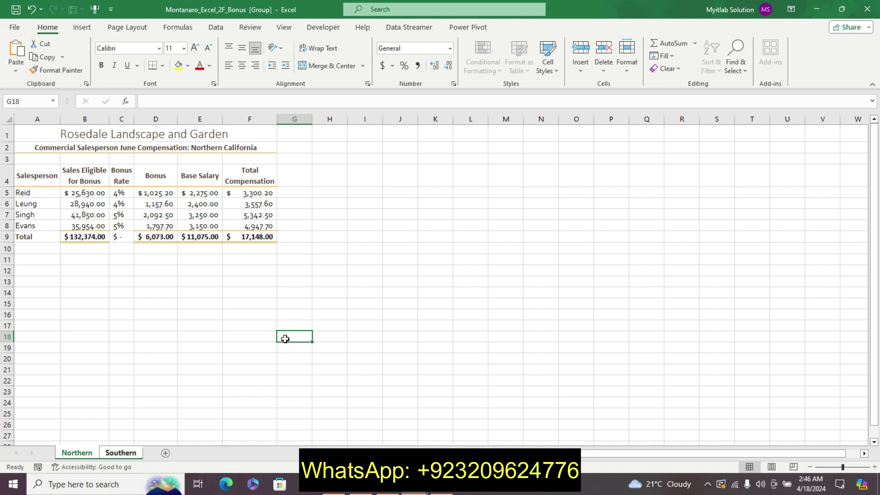
pyautogui.moveTo(336, 328); pyautogui.dragTo(284, 269)
pyautogui.click(284, 389)
pyautogui.click(283, 363)
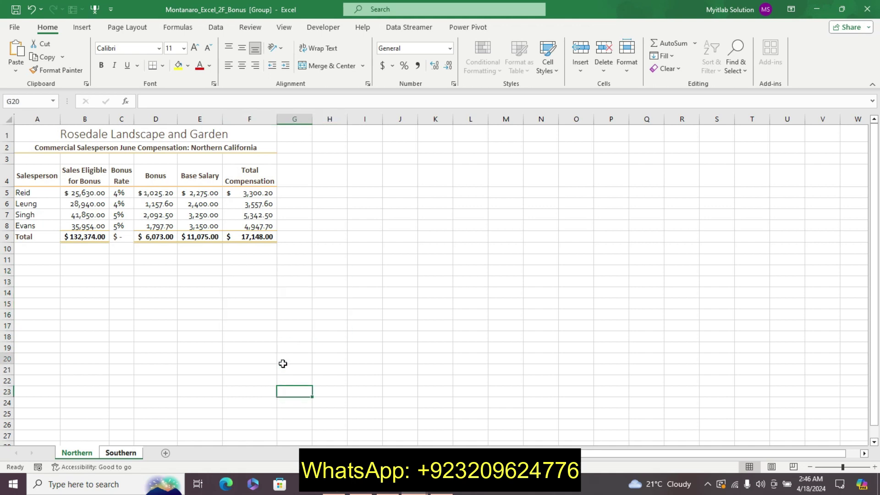
pyautogui.moveTo(282, 363); pyautogui.dragTo(278, 323)
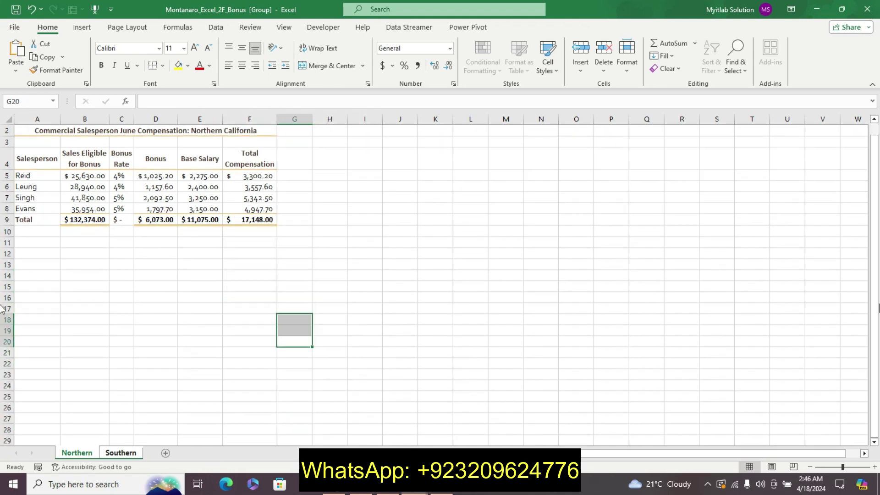
pyautogui.moveTo(873, 308); pyautogui.dragTo(873, 303)
pyautogui.moveTo(839, 172); pyautogui.dragTo(595, 207)
pyautogui.click(428, 248)
pyautogui.moveTo(407, 195)
pyautogui.mouseDown()
pyautogui.moveTo(401, 173)
pyautogui.moveTo(419, 226)
pyautogui.mouseUp()
pyautogui.click(426, 267)
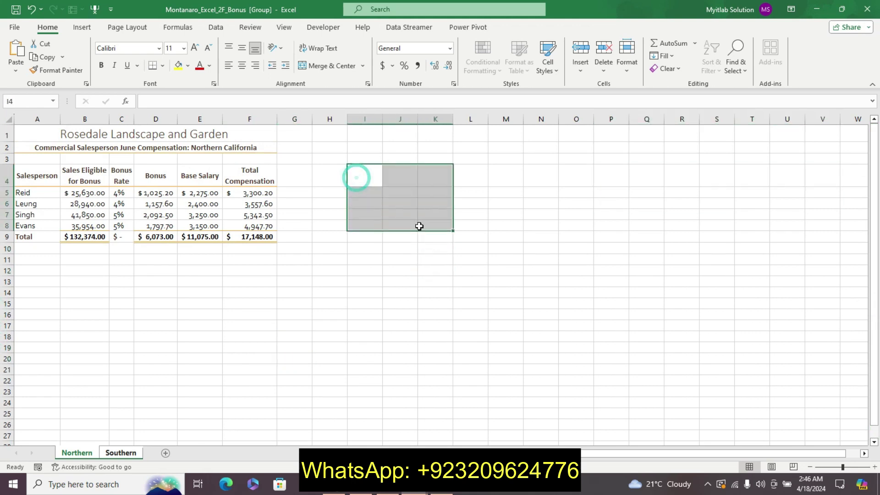
pyautogui.click(385, 192)
pyautogui.moveTo(367, 177); pyautogui.dragTo(394, 194)
pyautogui.click(395, 211)
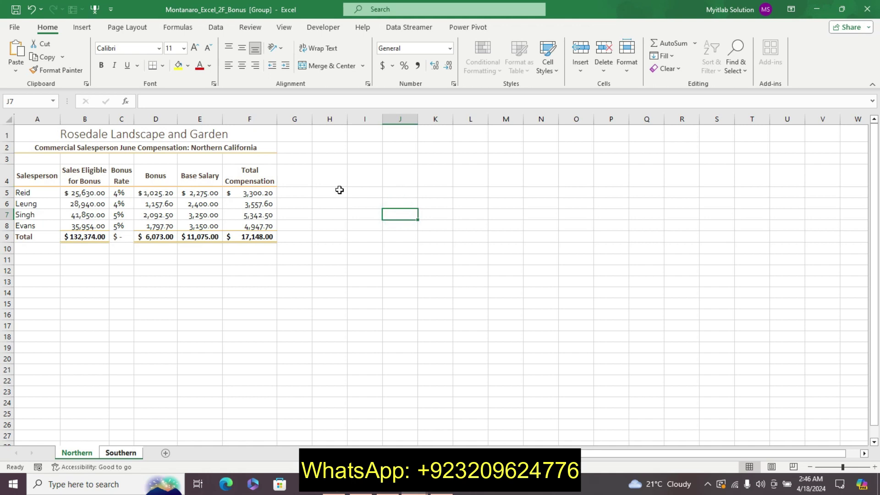
pyautogui.click(199, 209)
pyautogui.click(133, 204)
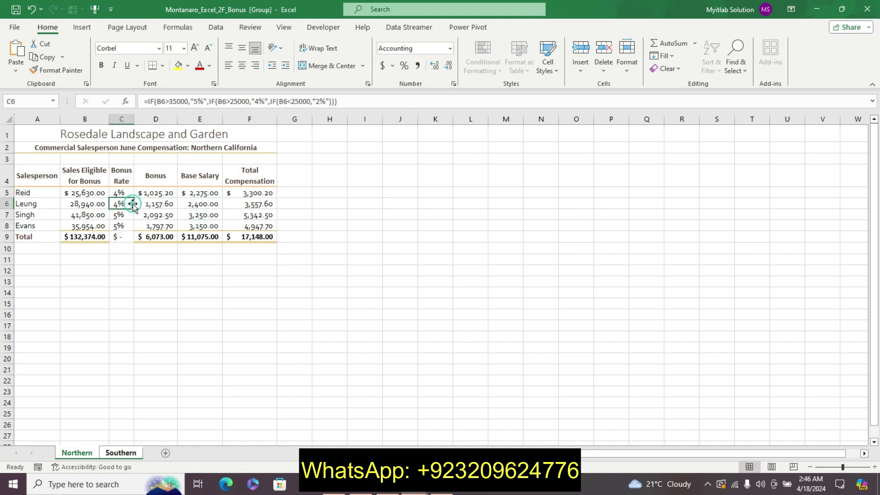
pyautogui.click(101, 194)
pyautogui.click(142, 194)
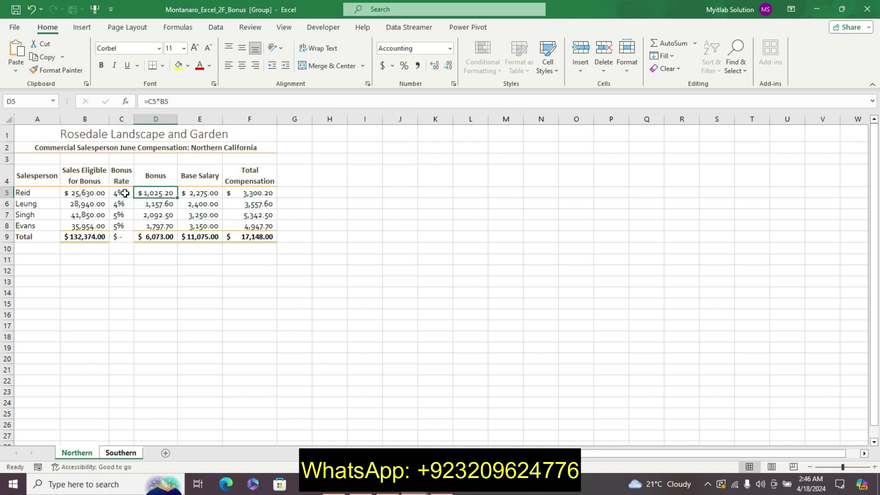
pyautogui.click(124, 193)
pyautogui.click(170, 190)
pyautogui.click(183, 193)
pyautogui.click(241, 194)
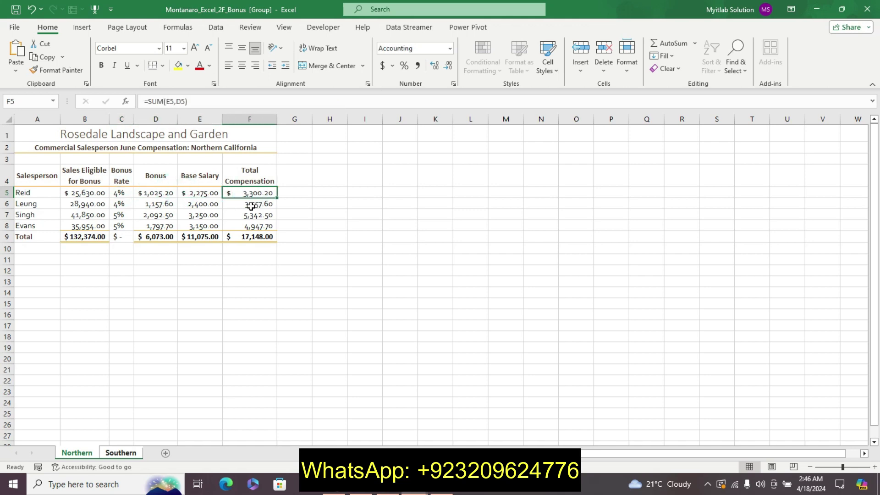
pyautogui.rightClick(259, 226)
pyautogui.click(263, 263)
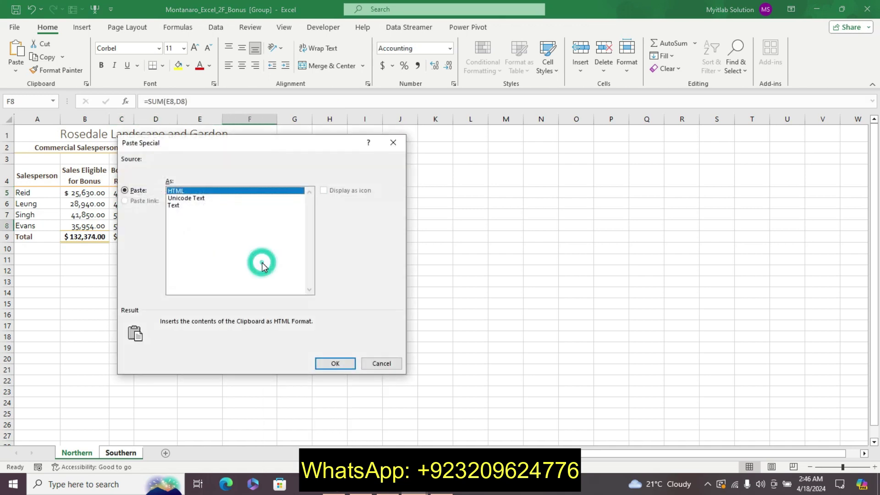
pyautogui.click(393, 142)
pyautogui.click(211, 226)
pyautogui.click(240, 193)
pyautogui.click(270, 270)
pyautogui.click(249, 236)
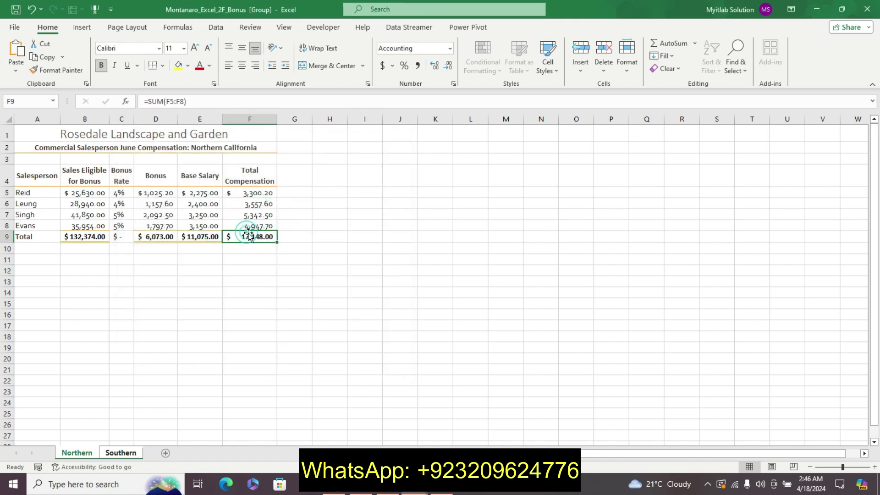
pyautogui.click(290, 234)
pyautogui.click(200, 281)
pyautogui.click(330, 236)
pyautogui.click(264, 349)
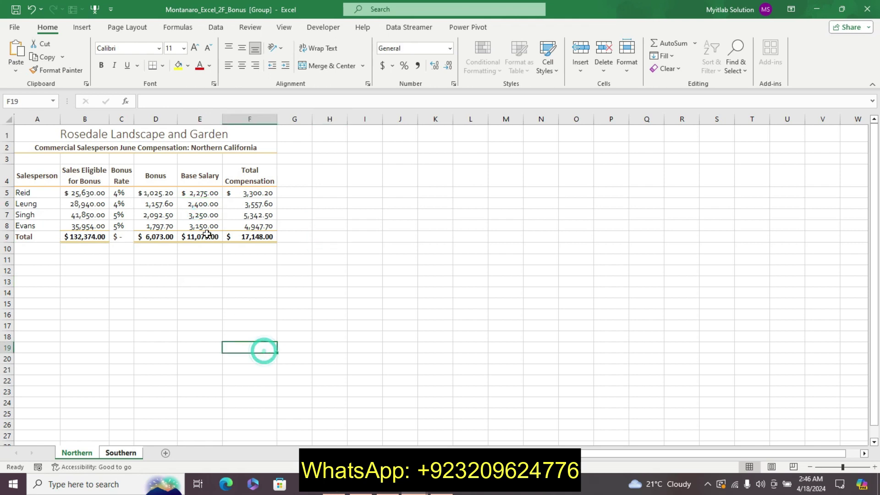